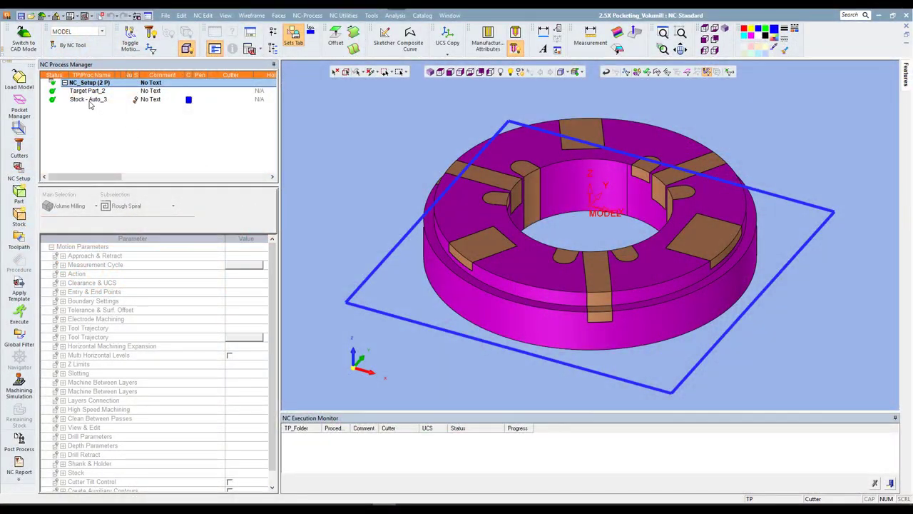
Select the stock entry in the ring part's NC setup
click(90, 102)
Create a 3-axis toolpath and add a 2.5 Axes Volumill Pocket procedure to it
click(19, 239)
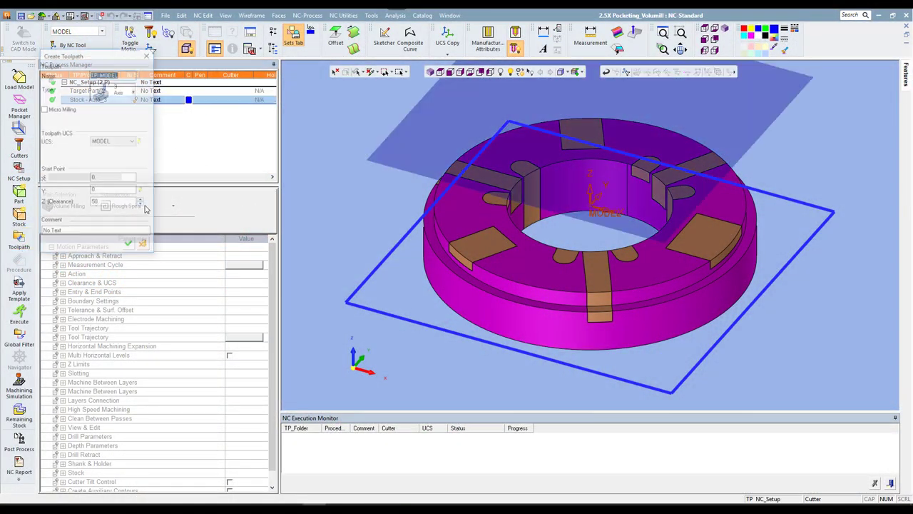
click(128, 243)
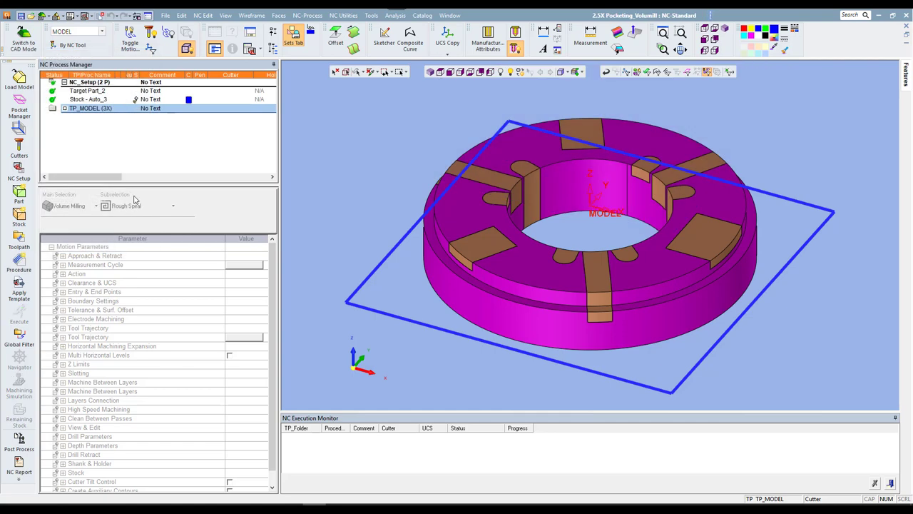
click(19, 262)
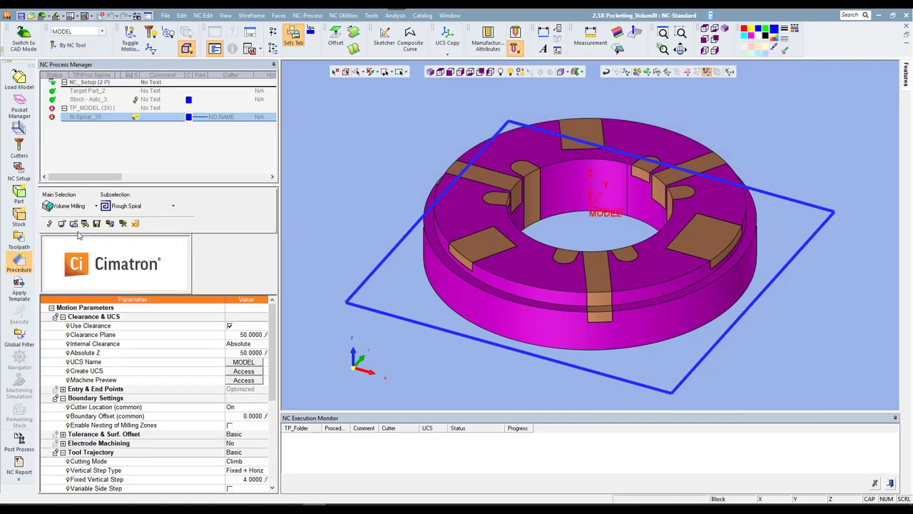
click(85, 207)
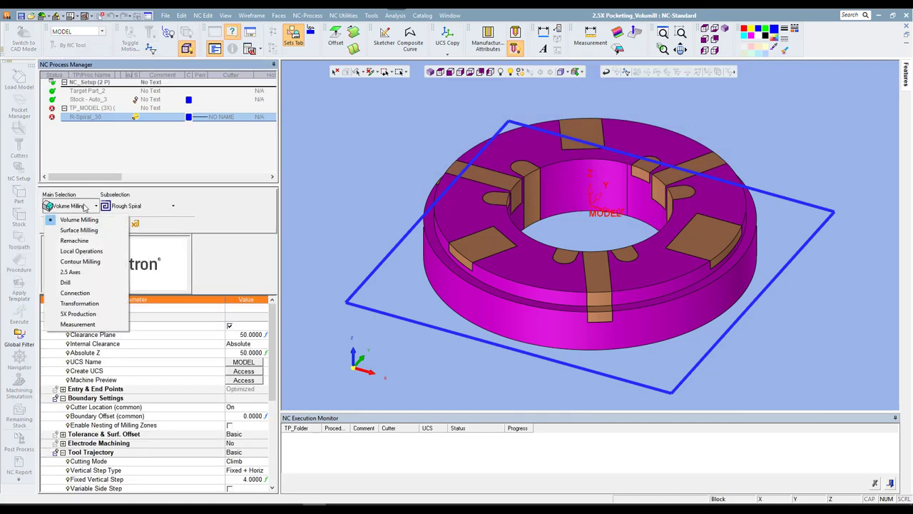
click(84, 272)
click(161, 207)
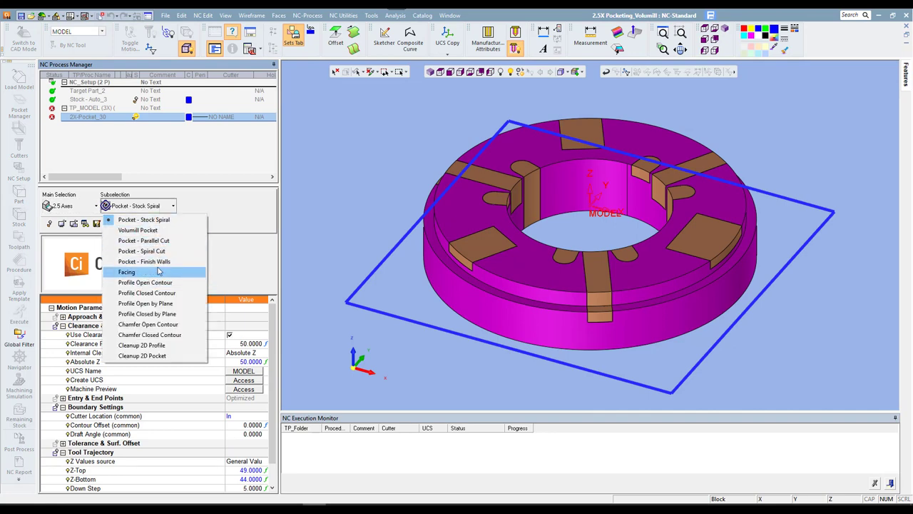
click(163, 232)
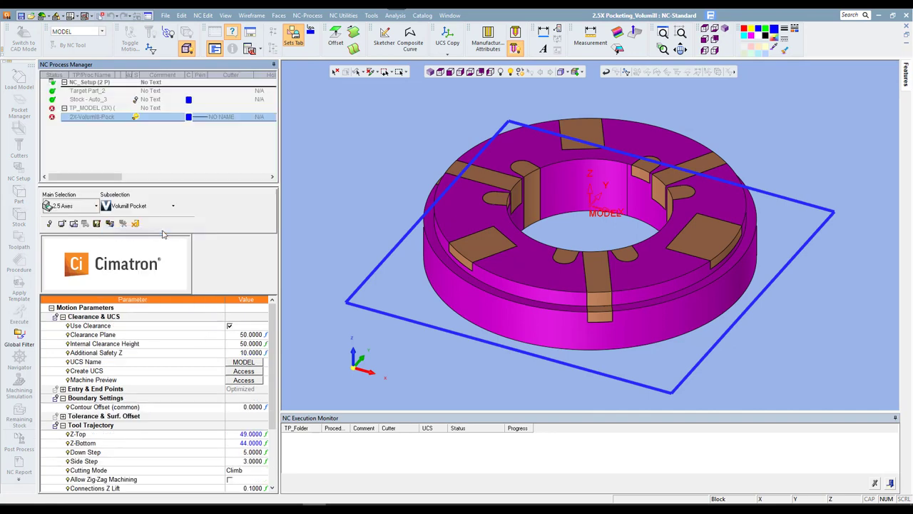
Collapse the Clearance & UCS, Motion Parameters and Machine Parameters groups
click(62, 316)
click(51, 308)
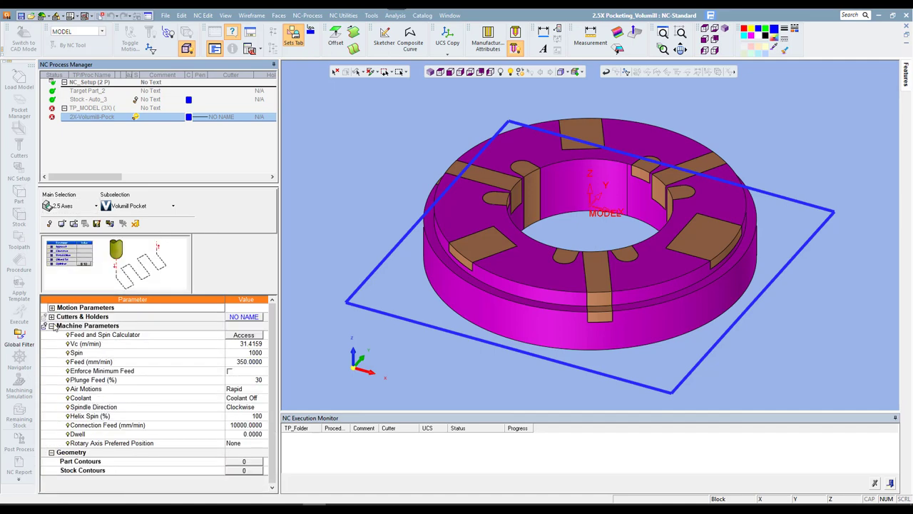
click(51, 325)
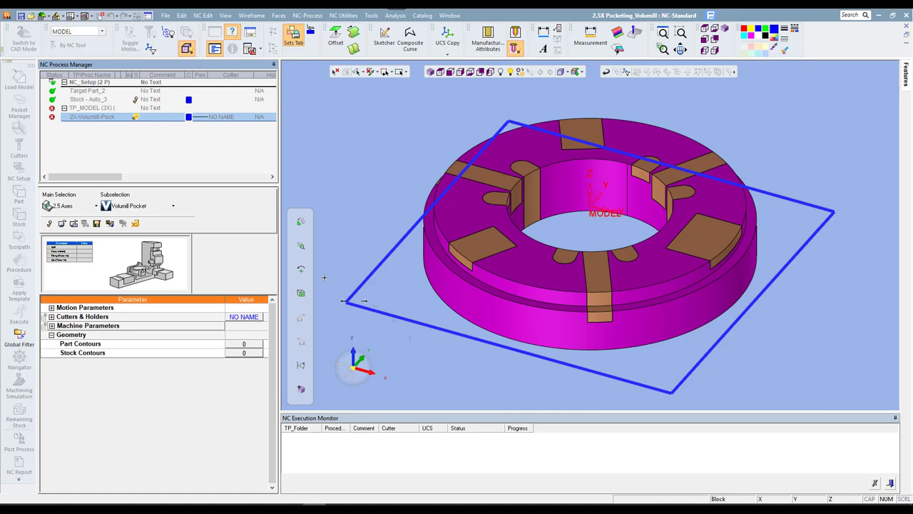
Pick the inner hole's top edge as a 2D-bounding By Circle part contour and accept it
click(245, 345)
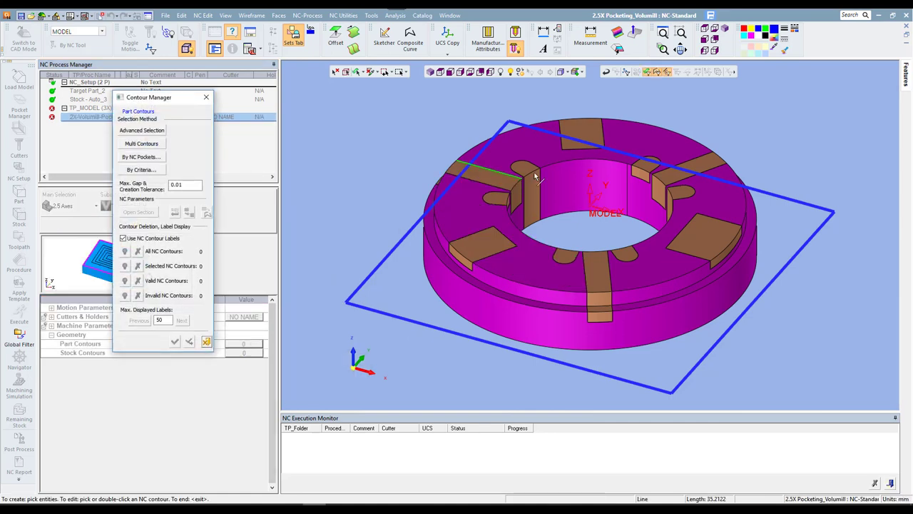
click(151, 130)
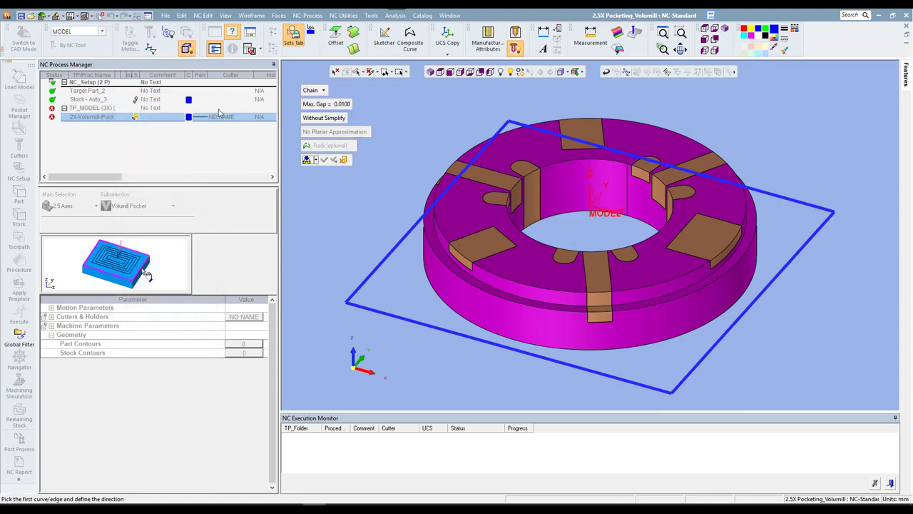
click(310, 91)
click(340, 185)
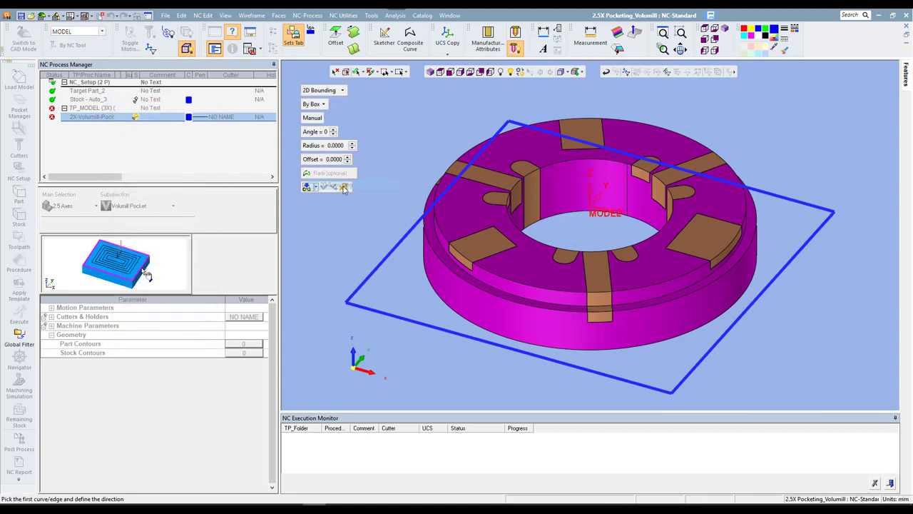
click(308, 105)
click(315, 124)
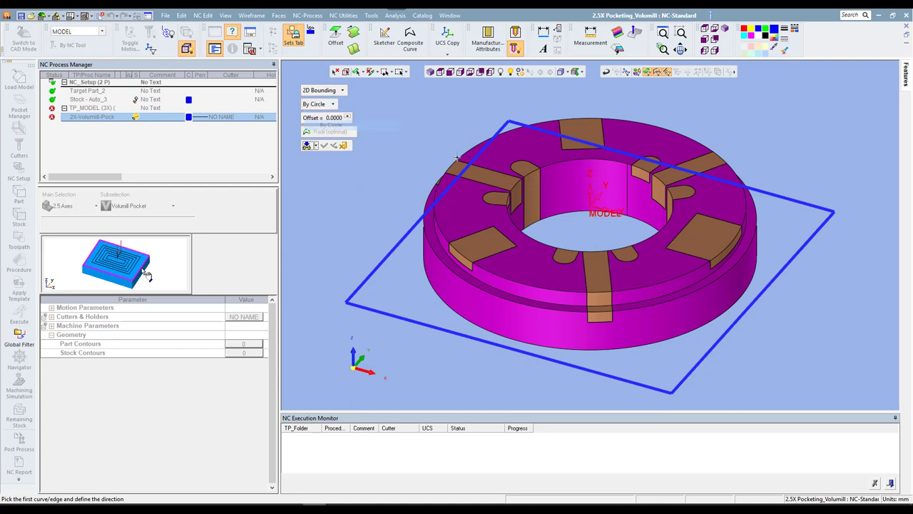
click(558, 166)
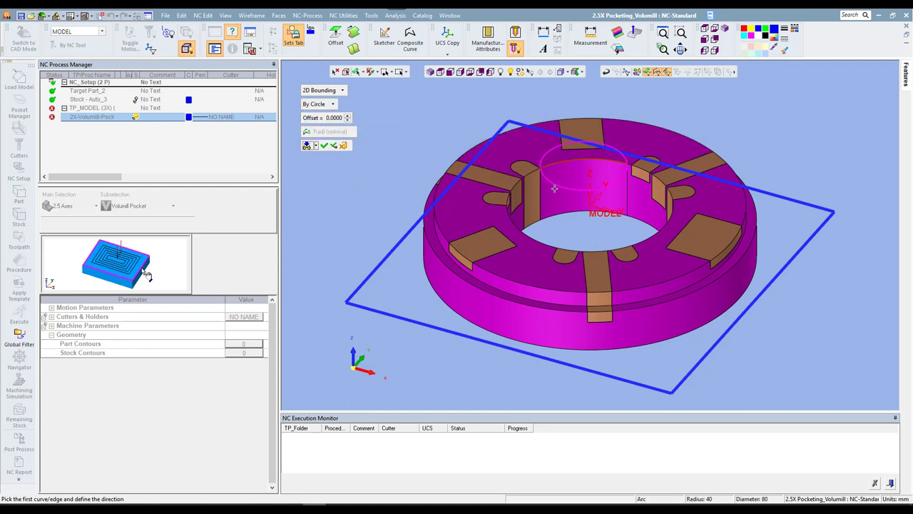
click(552, 248)
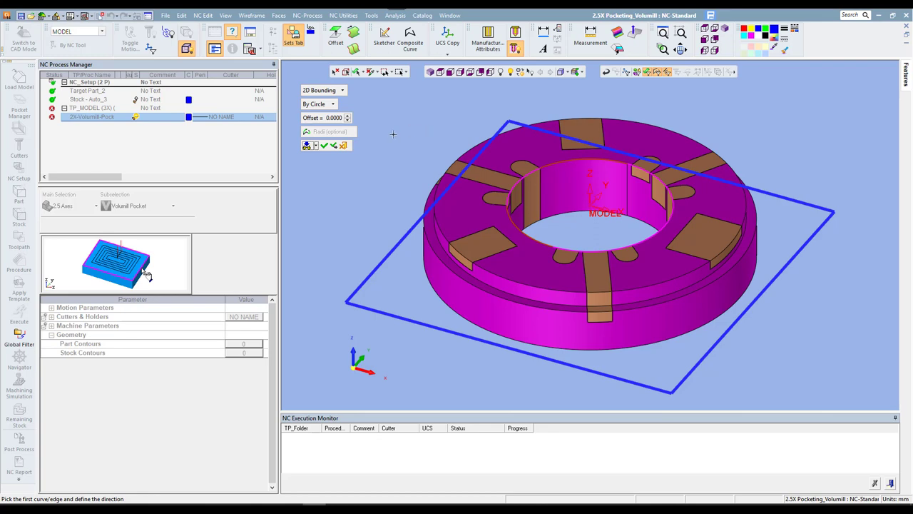
middle_click(430, 170)
mouse_move(430, 170)
middle_down()
mouse_move(437, 135)
mouse_move(426, 147)
middle_up()
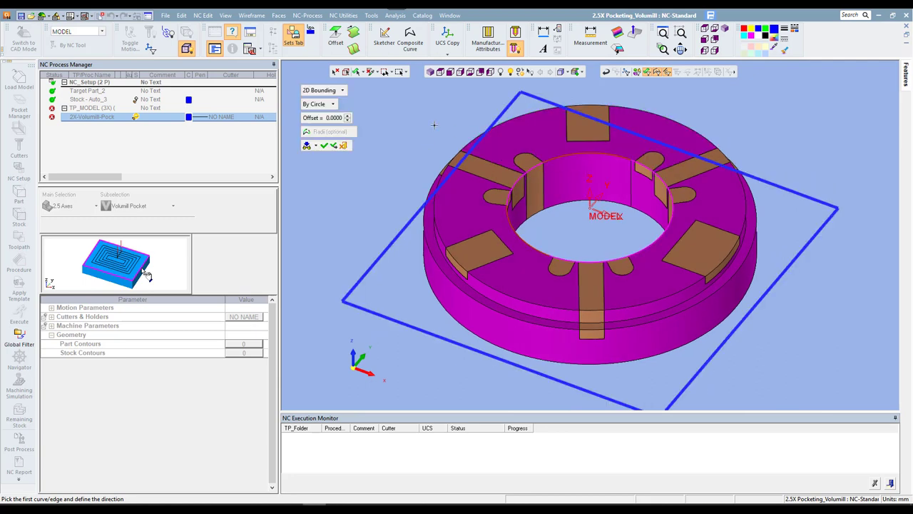
click(324, 146)
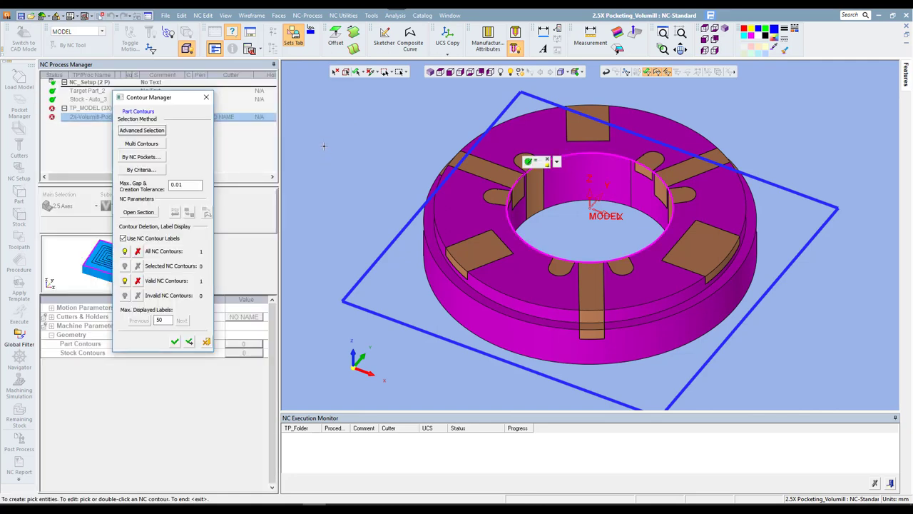
Keep the single part contour and assign the EM 10_A cutter
click(174, 342)
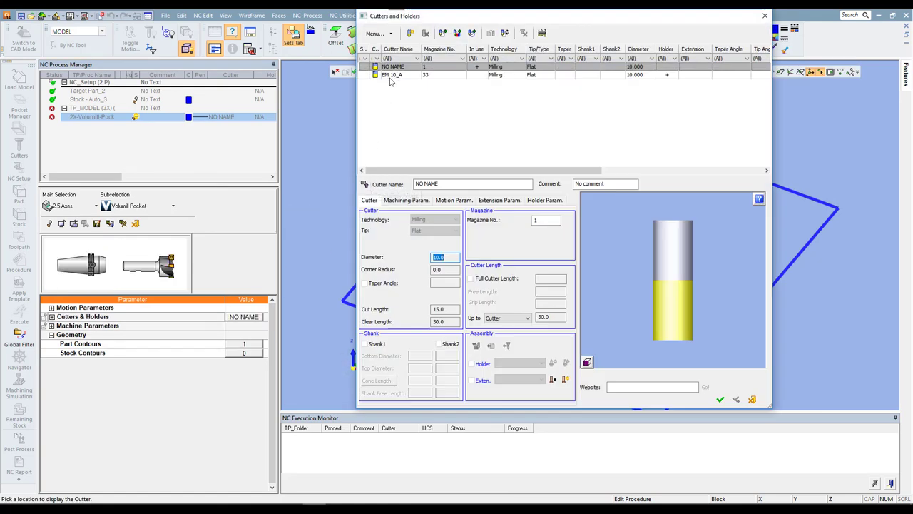
click(392, 75)
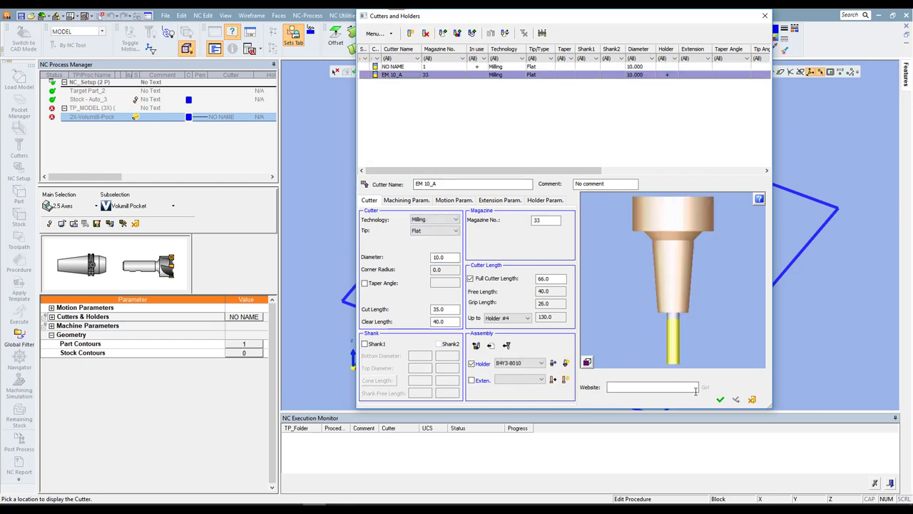
click(720, 400)
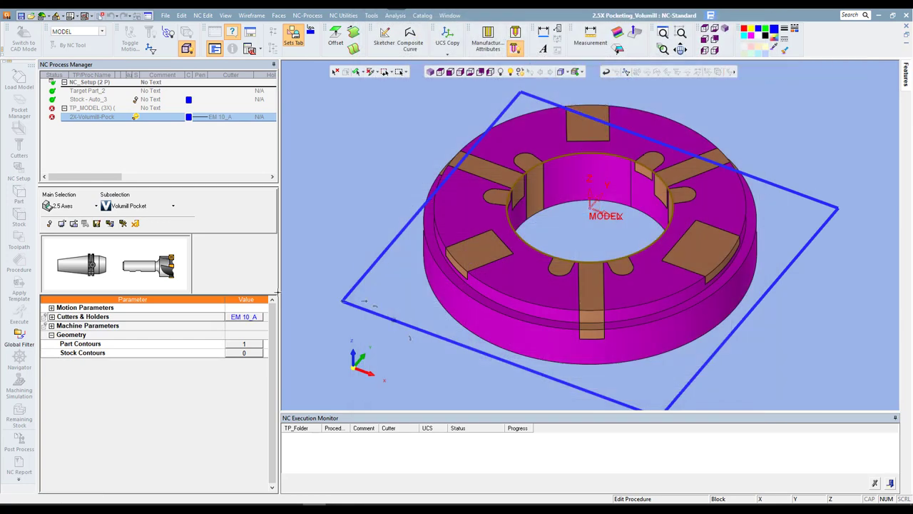
Fill machine parameters from the cutter (spin 3183, feed 1909.8) and set Connection Feed to 5000
click(54, 326)
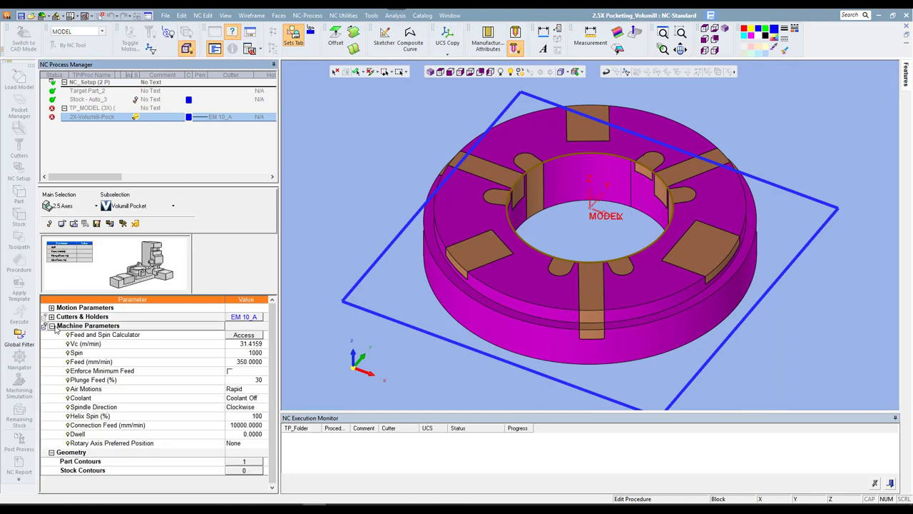
right_click(179, 355)
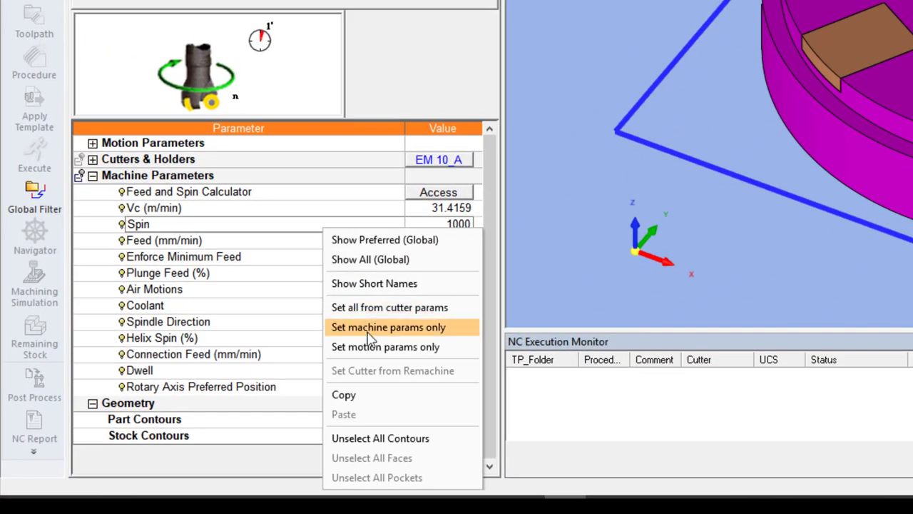
click(368, 332)
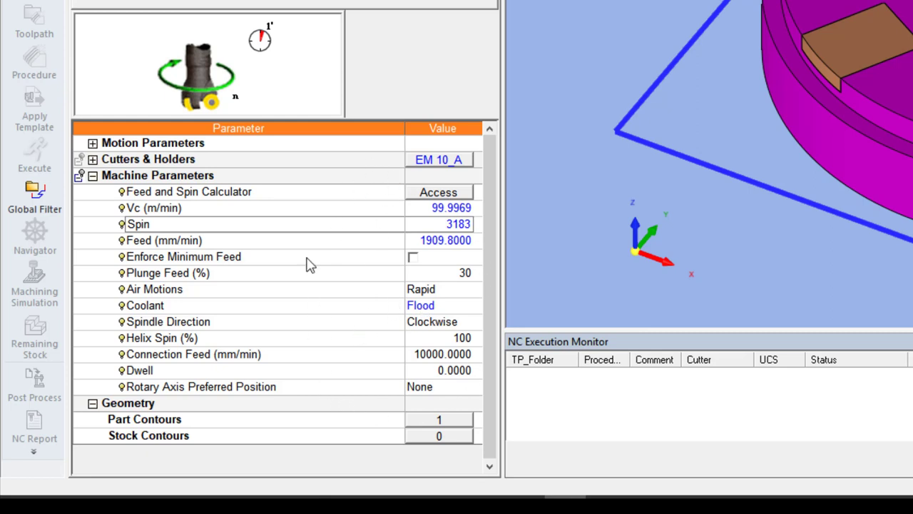
click(280, 358)
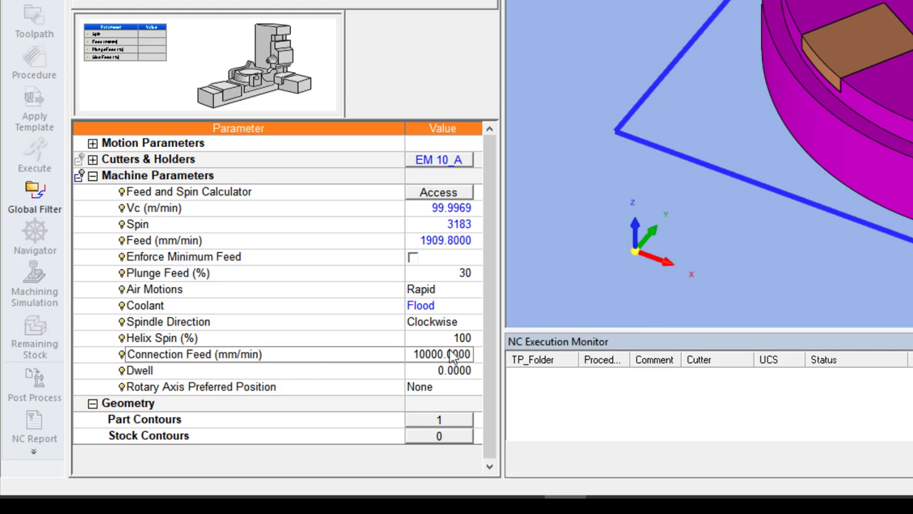
double_click(409, 354)
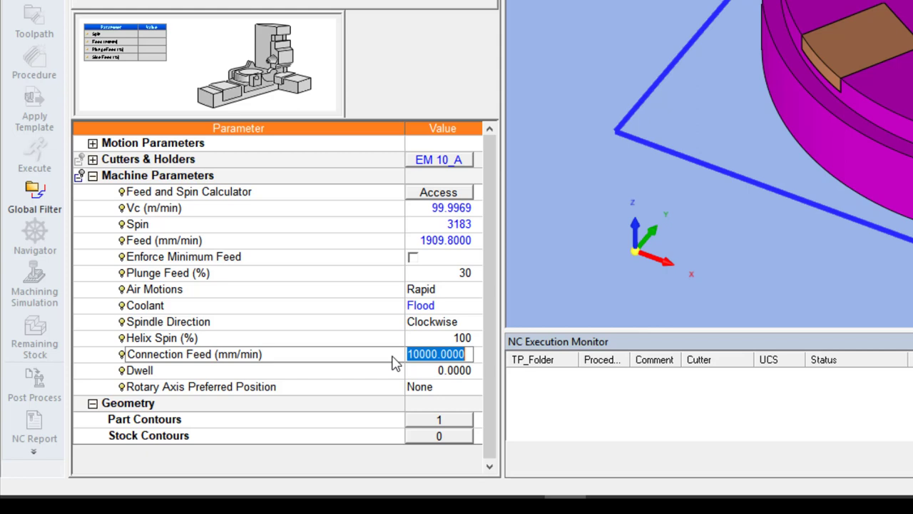
text(500)
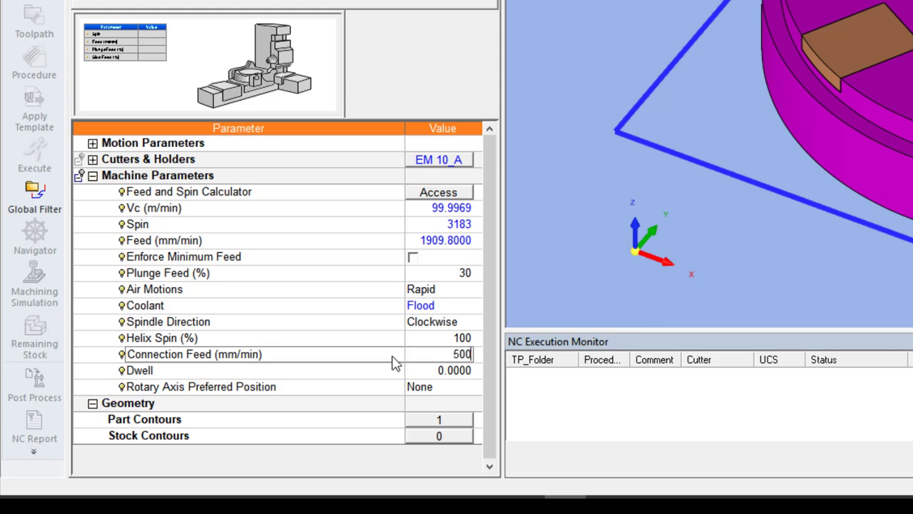
text(0)
key(Return)
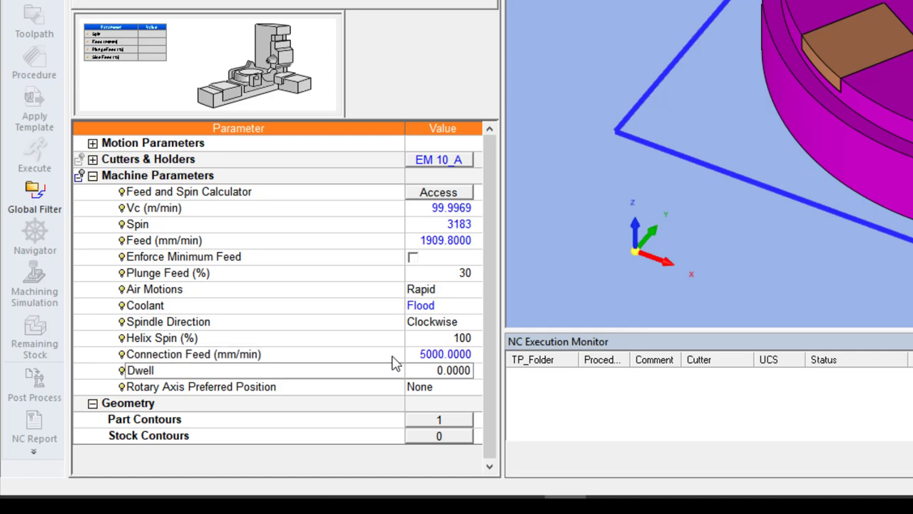
click(92, 175)
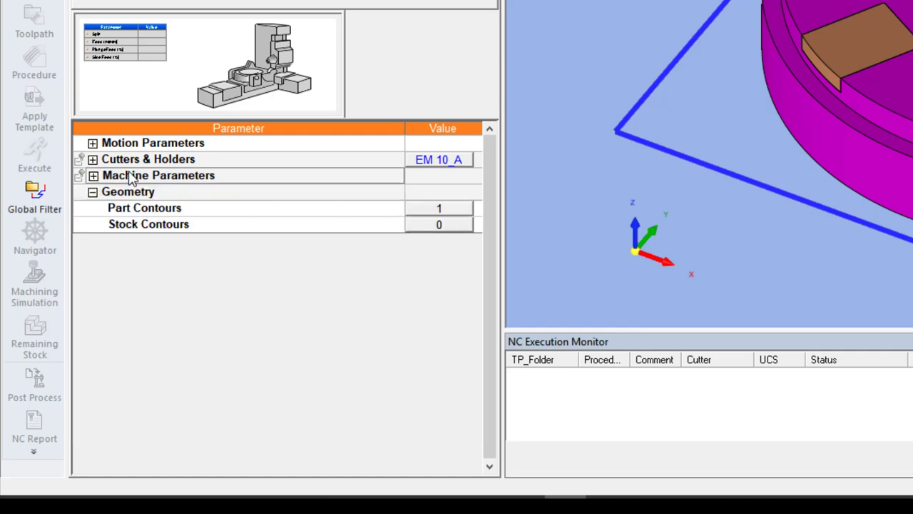
In Clearance & UCS, set Internal Clearance Height to 5 and Additional Safety Z to 2
click(92, 144)
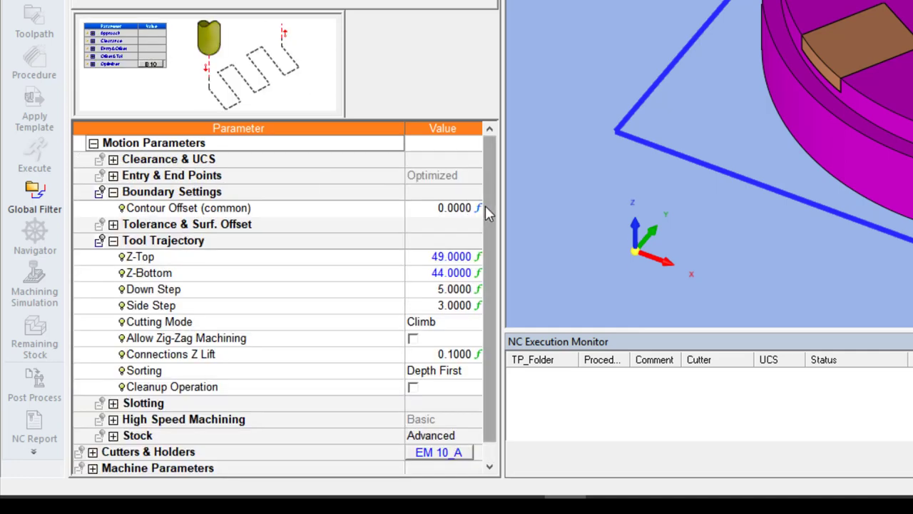
click(114, 244)
click(114, 240)
click(113, 191)
click(113, 191)
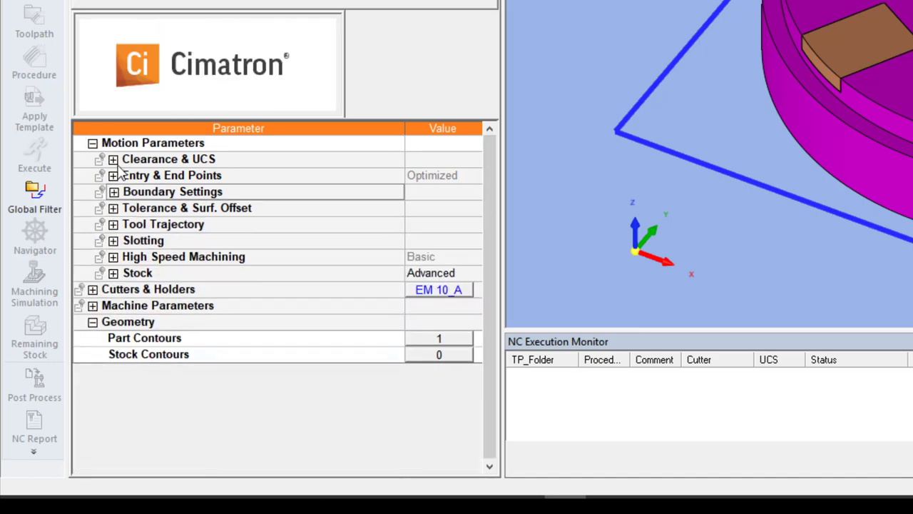
click(114, 159)
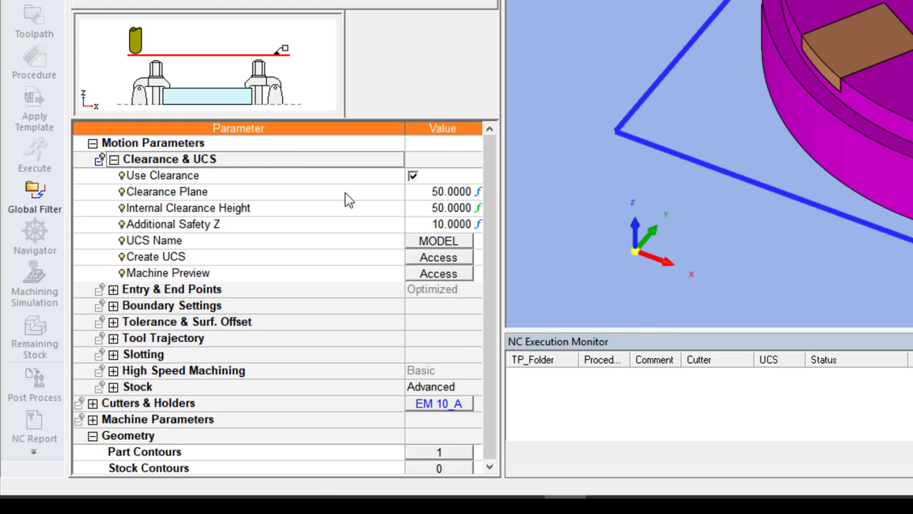
click(415, 211)
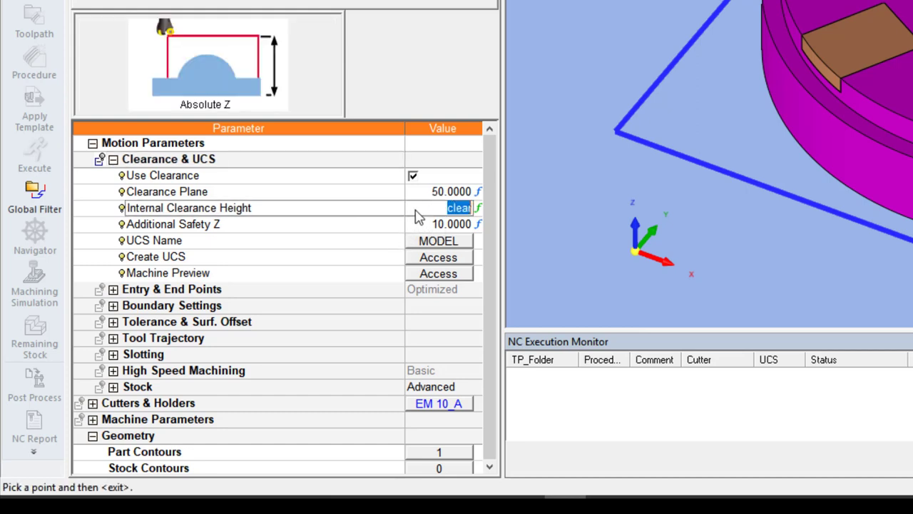
text(5.0000)
click(416, 223)
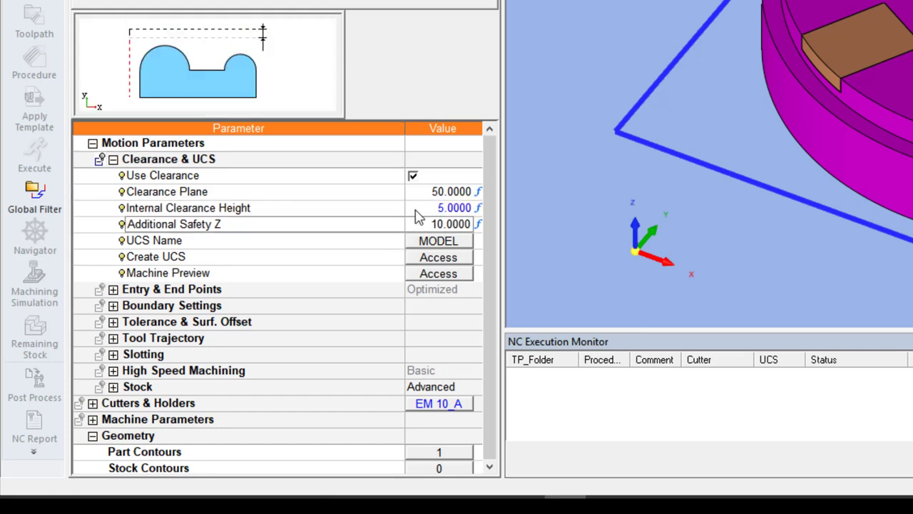
click(417, 222)
key(BackSpace)
text(2)
key(Tab)
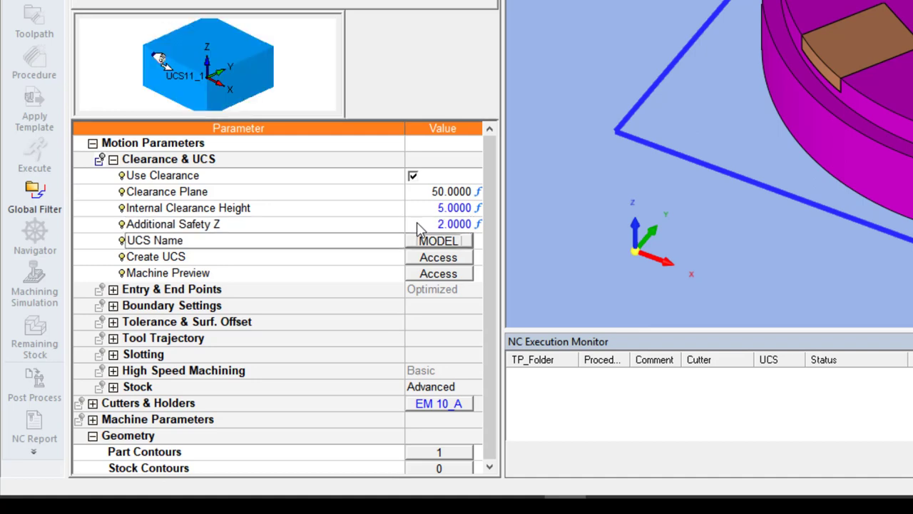
click(113, 160)
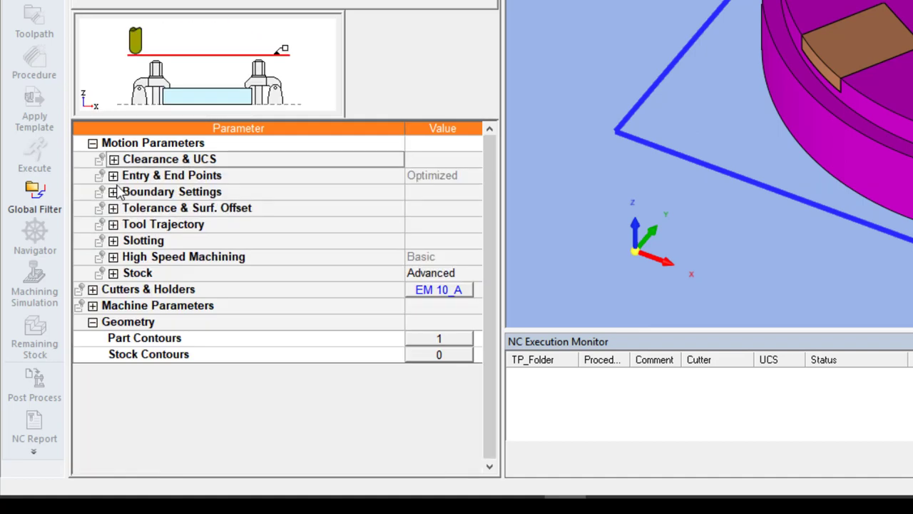
Check entry settings, keeping Auto - Allow entry, a 3.0000 max ramp angle and Helix plunge
click(113, 175)
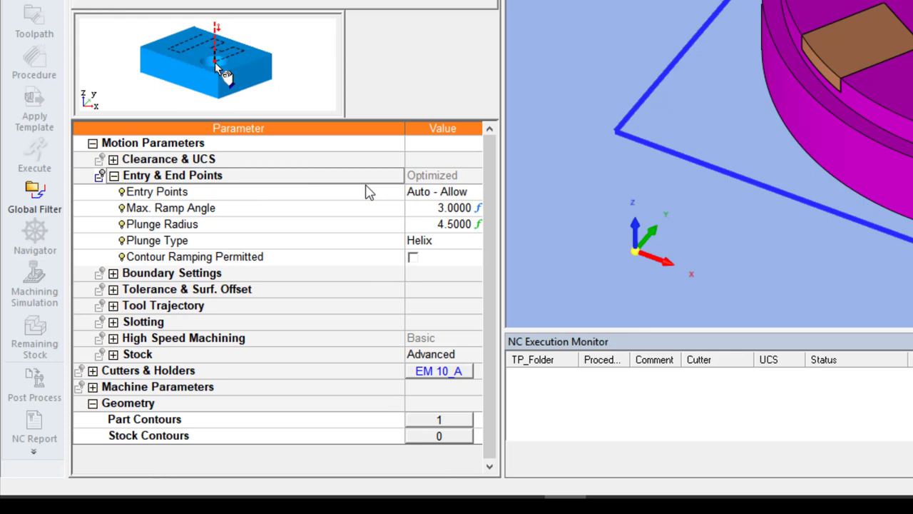
click(362, 197)
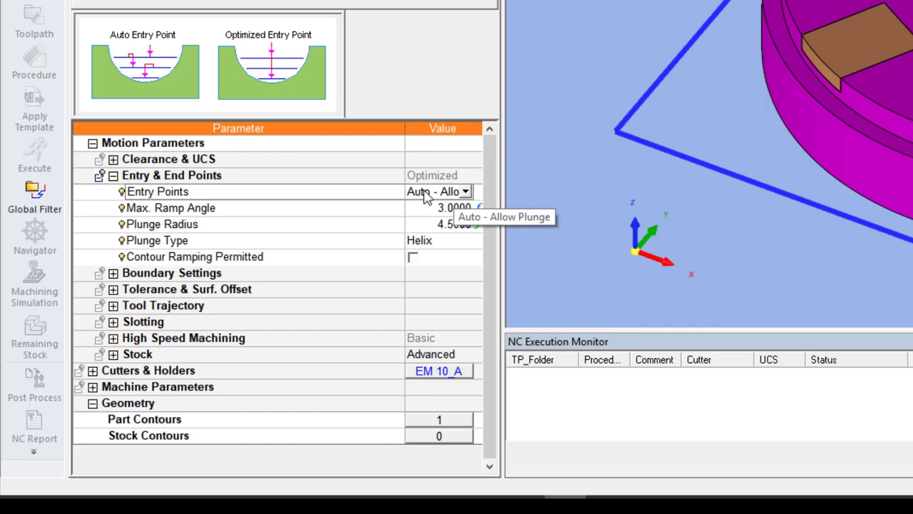
click(385, 213)
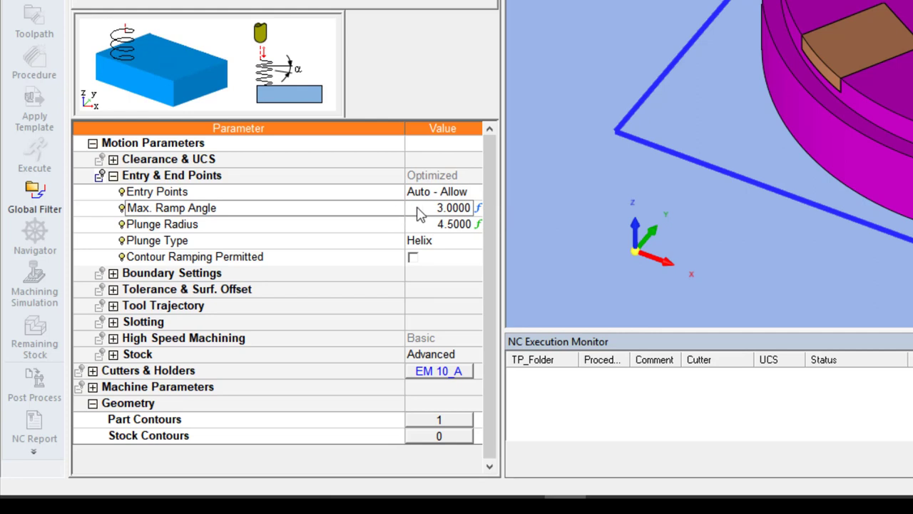
click(421, 211)
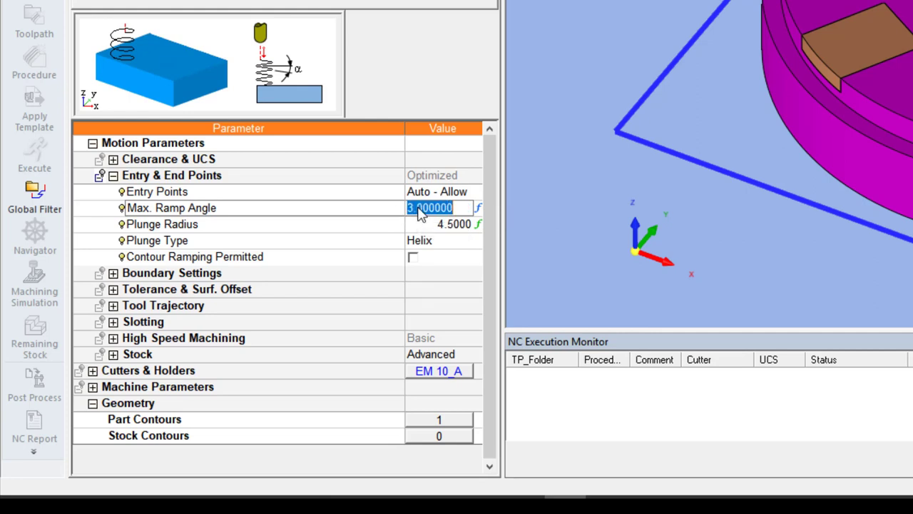
click(381, 228)
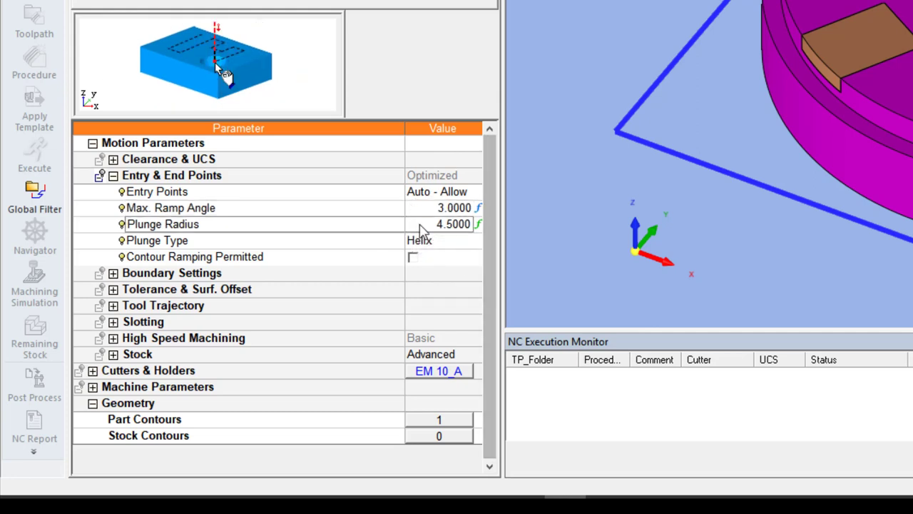
click(319, 247)
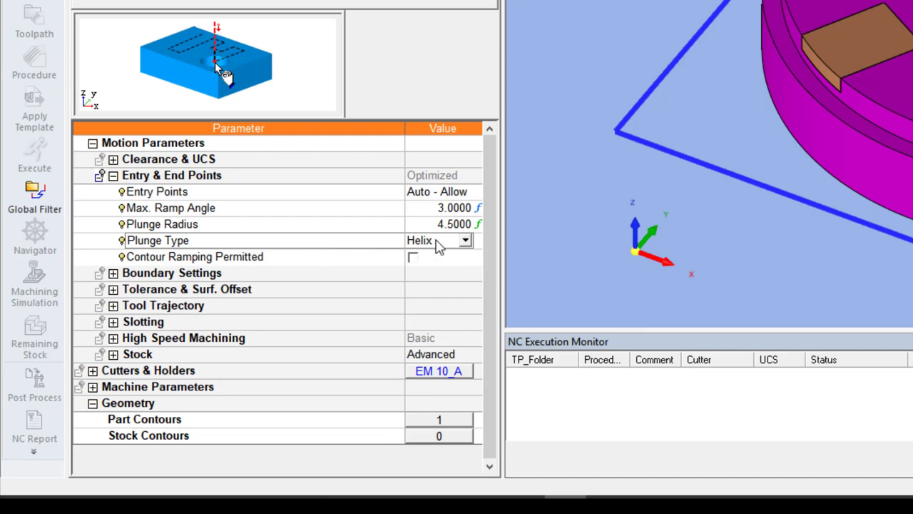
click(437, 243)
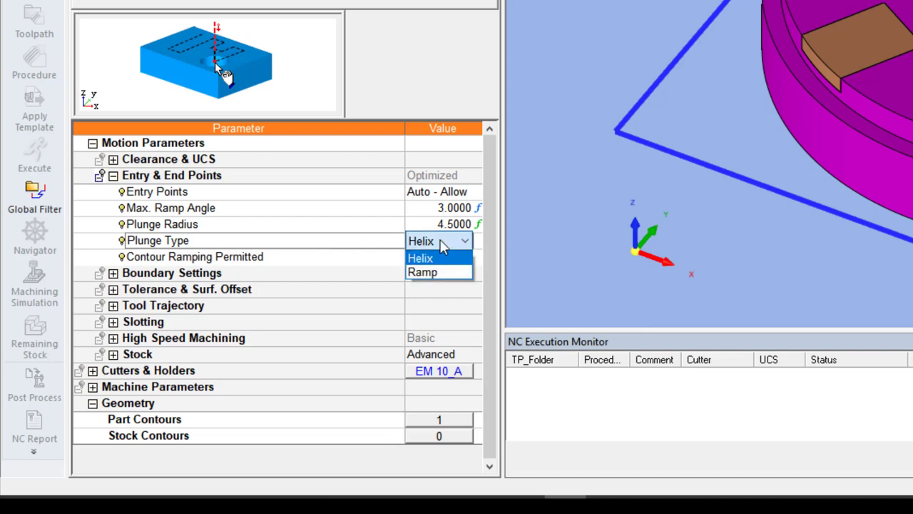
click(383, 221)
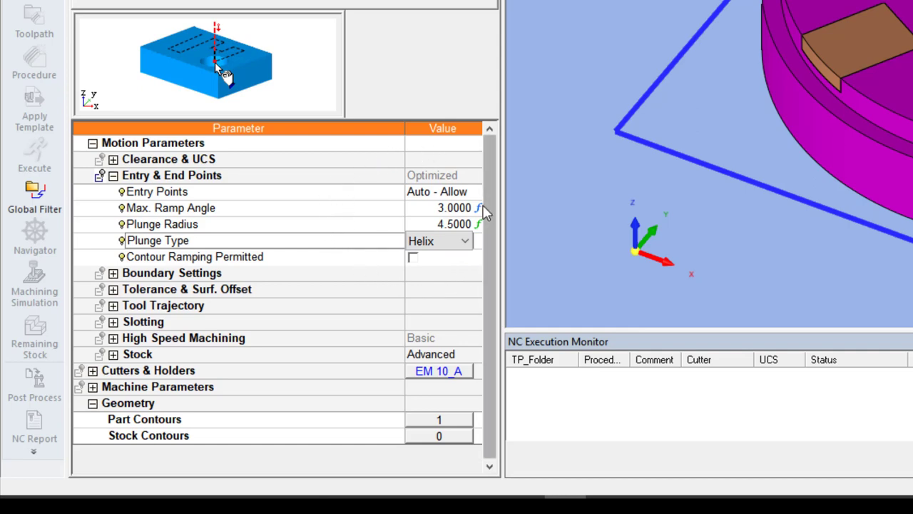
click(113, 176)
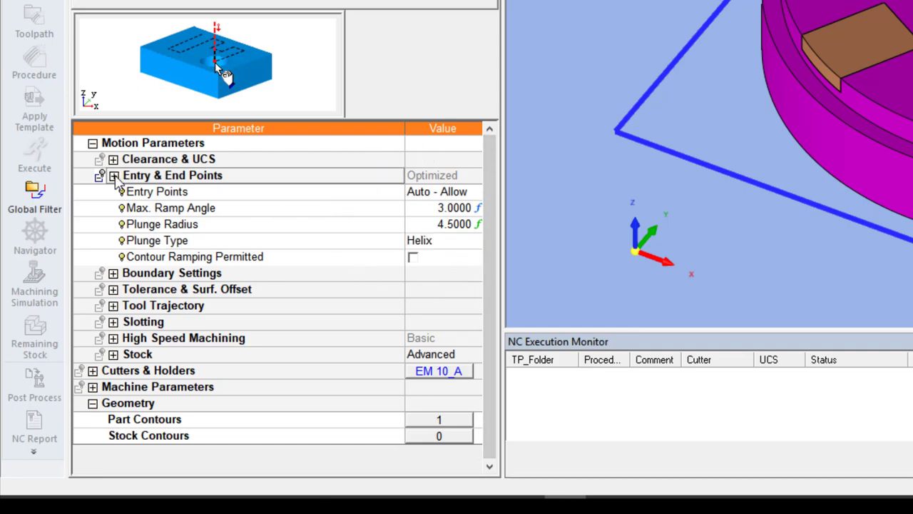
click(114, 191)
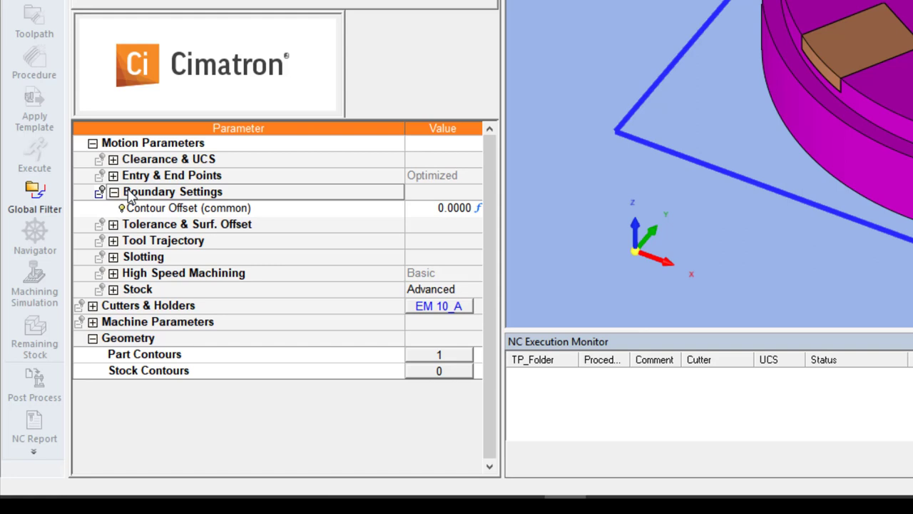
Set the common Contour Offset to 0.2 and expand the Tool Trajectory depth settings
click(113, 224)
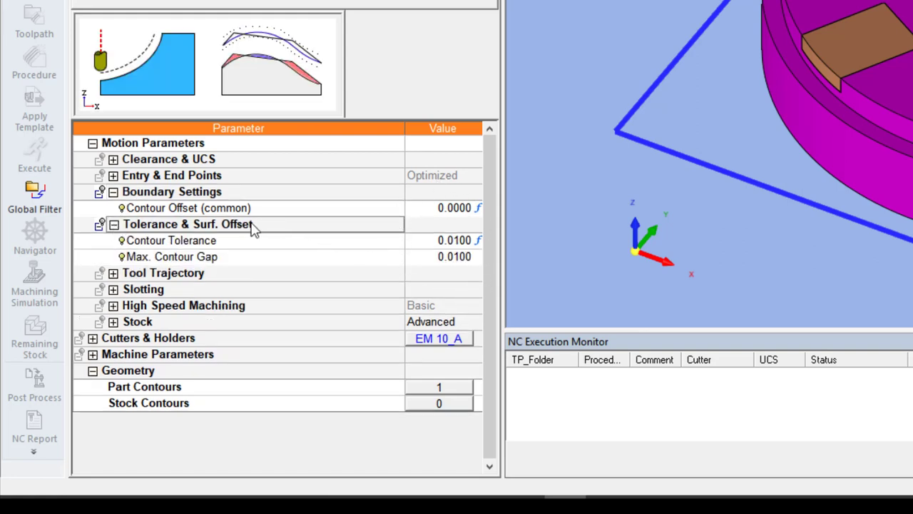
click(427, 212)
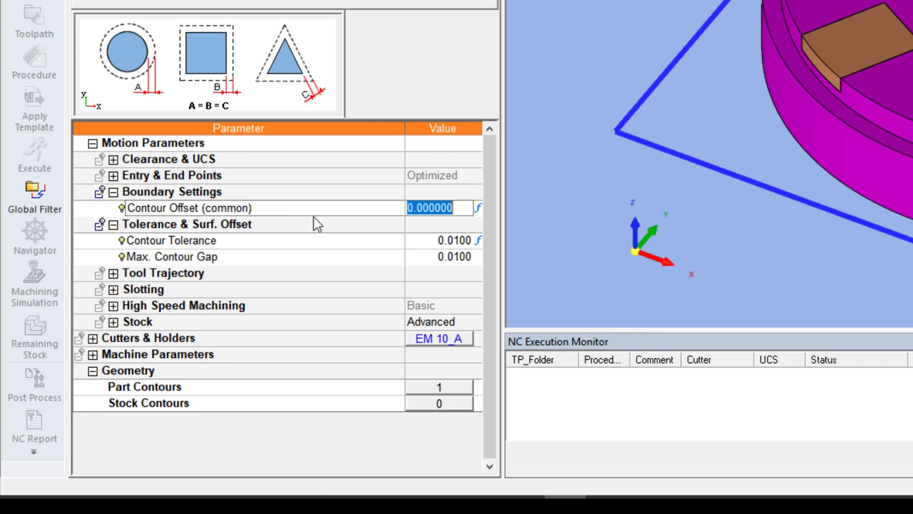
text(0.2)
key(Return)
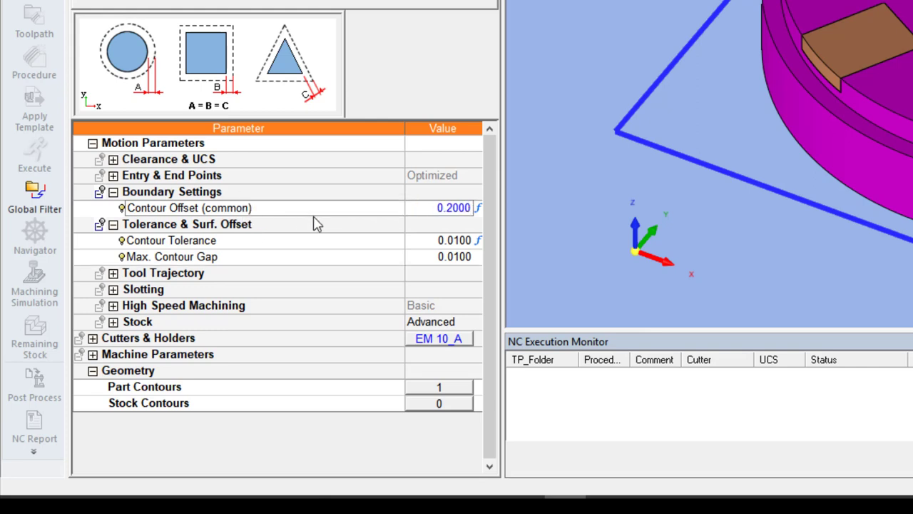
click(113, 193)
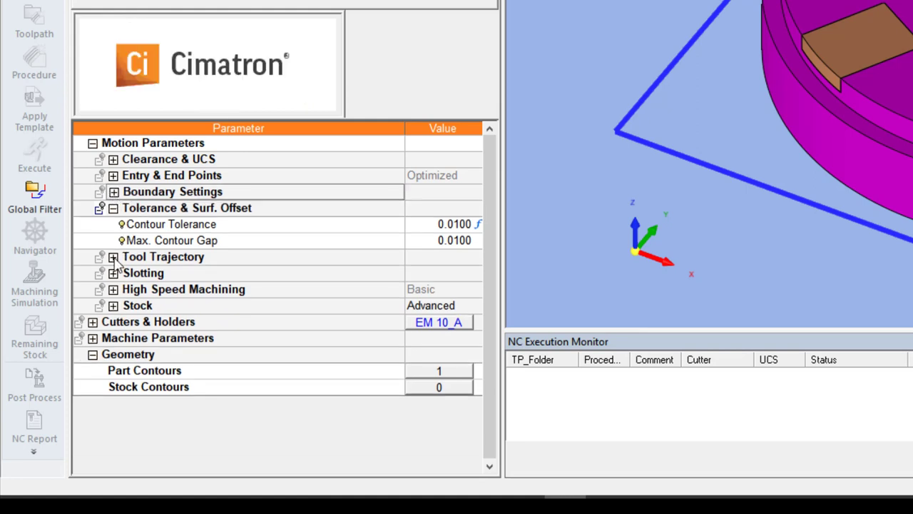
click(113, 208)
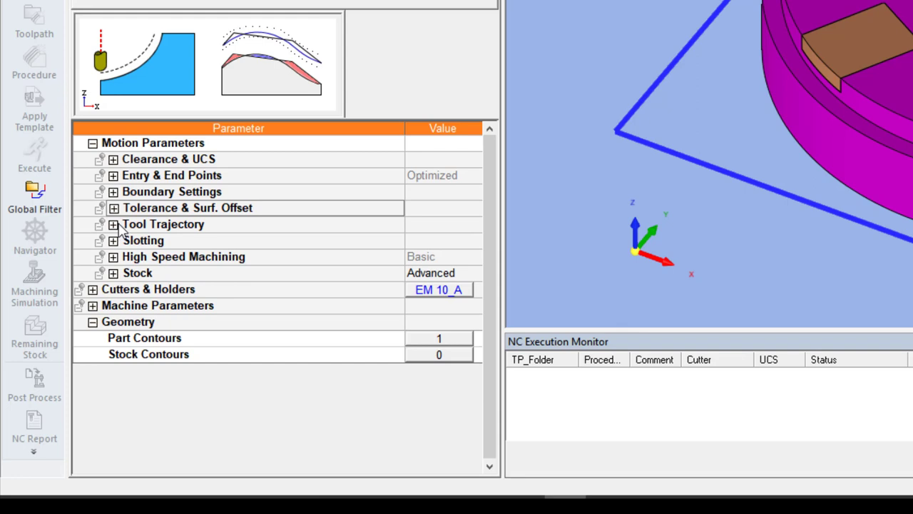
click(113, 224)
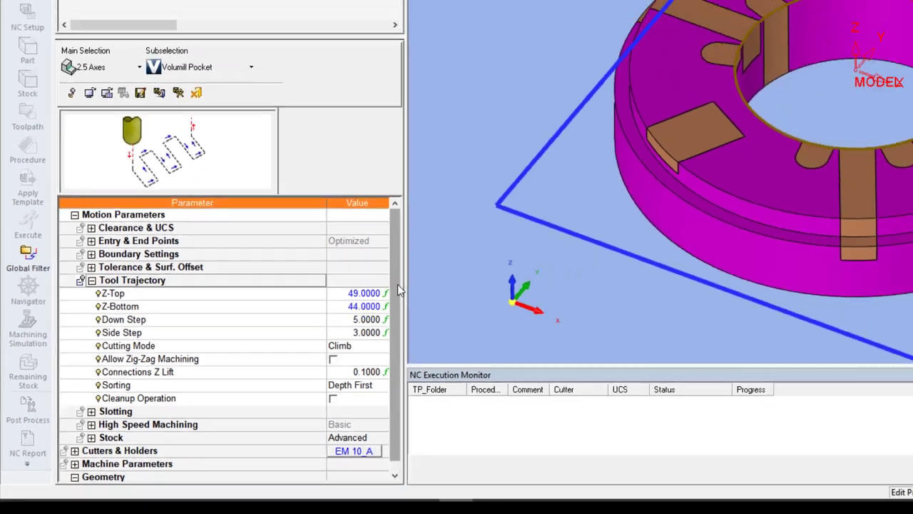
scroll(244, 473, down, 1)
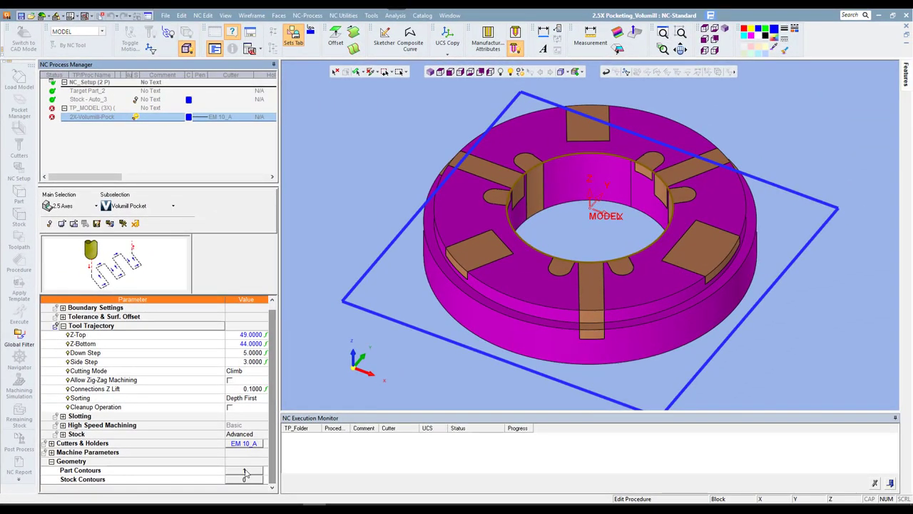
click(245, 473)
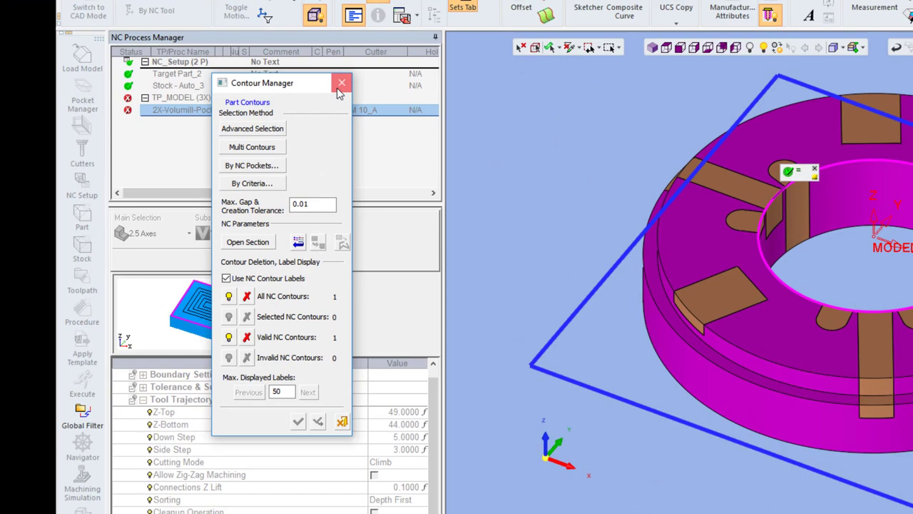
click(371, 79)
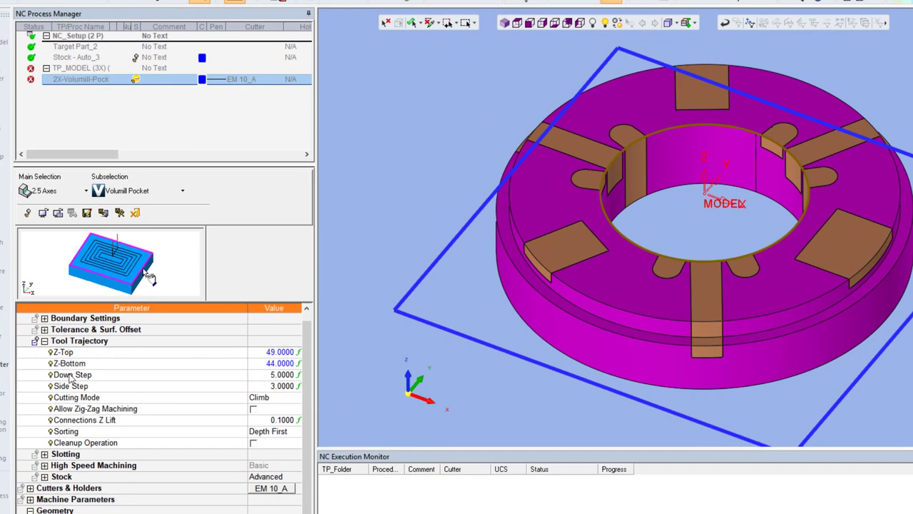
Set Z-Bottom to -30 and Down Step to 1.5 tool diameters (15), keeping Side Step 3
click(250, 353)
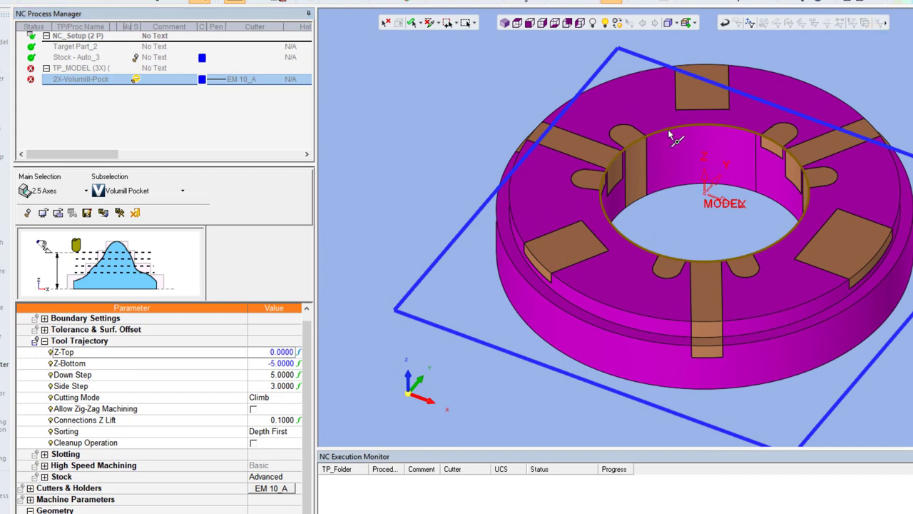
click(253, 364)
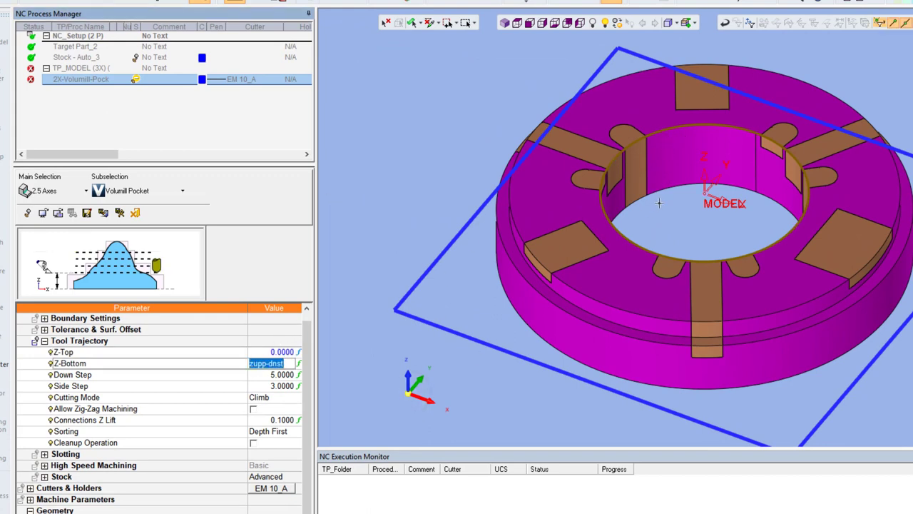
click(659, 192)
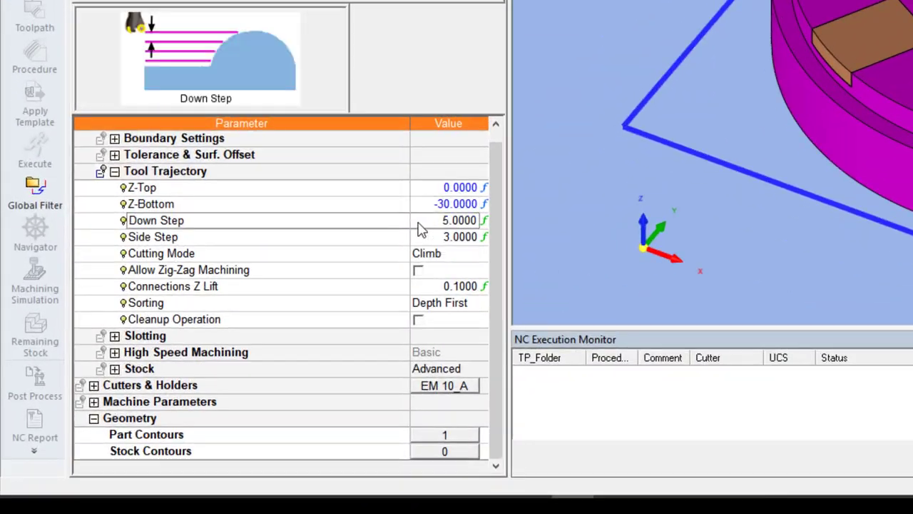
click(230, 353)
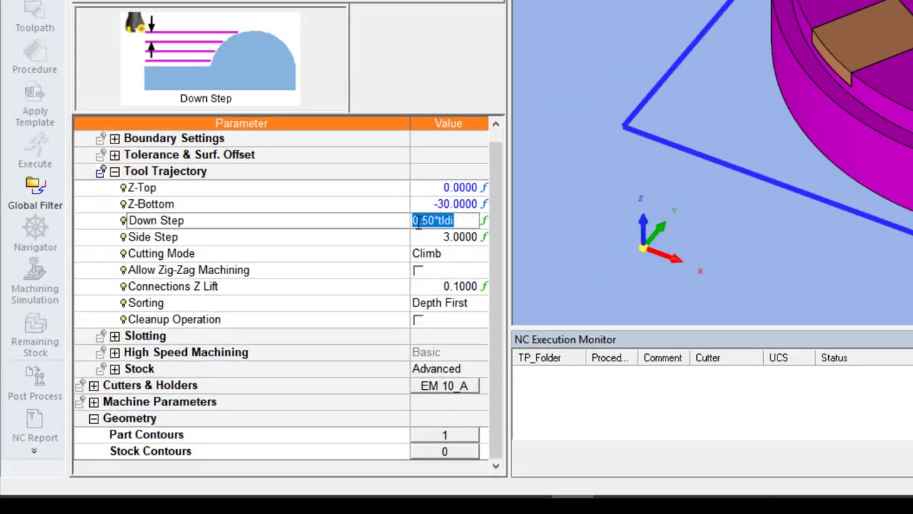
text(1)
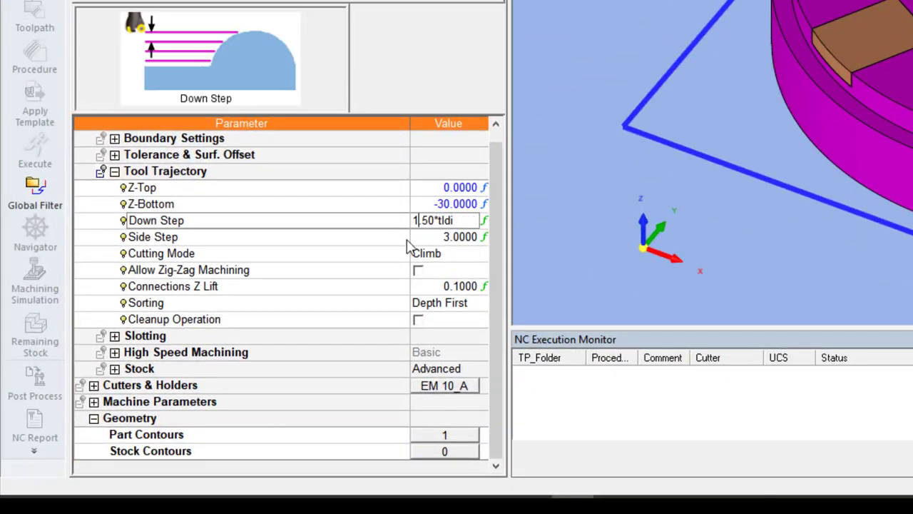
key(Return)
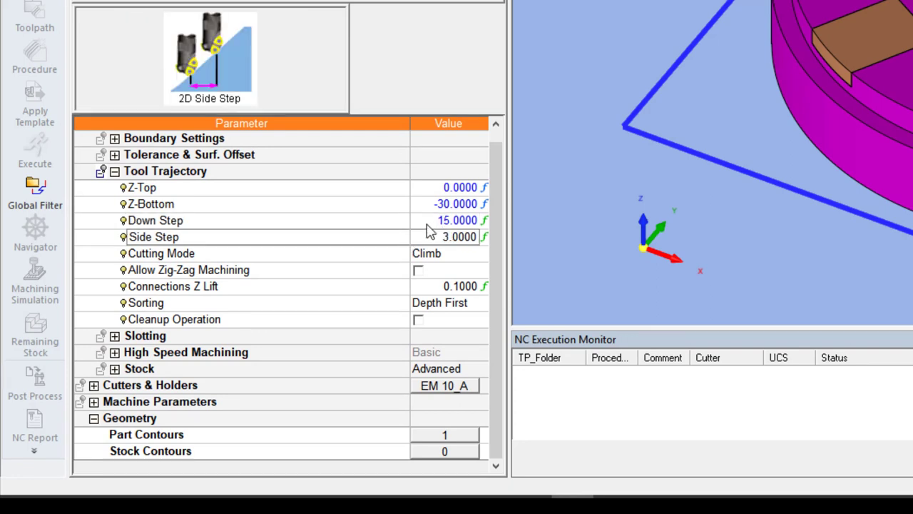
click(427, 221)
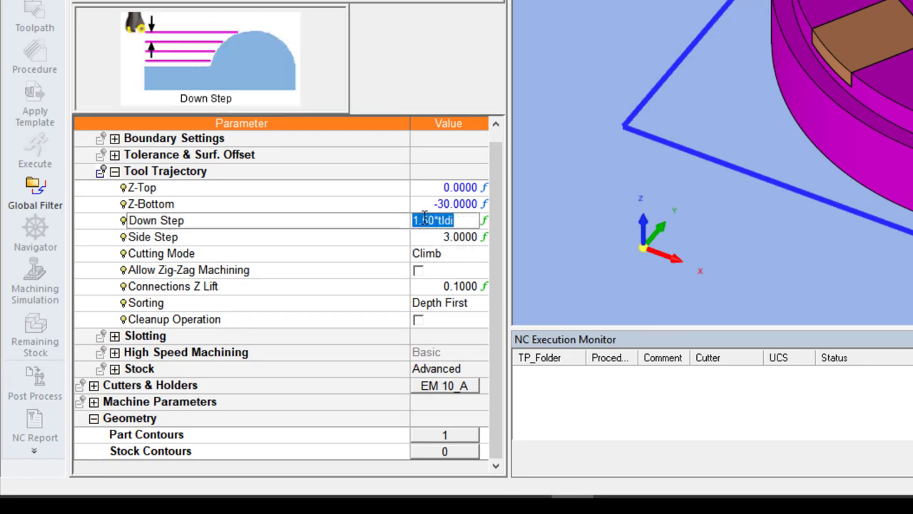
key(Return)
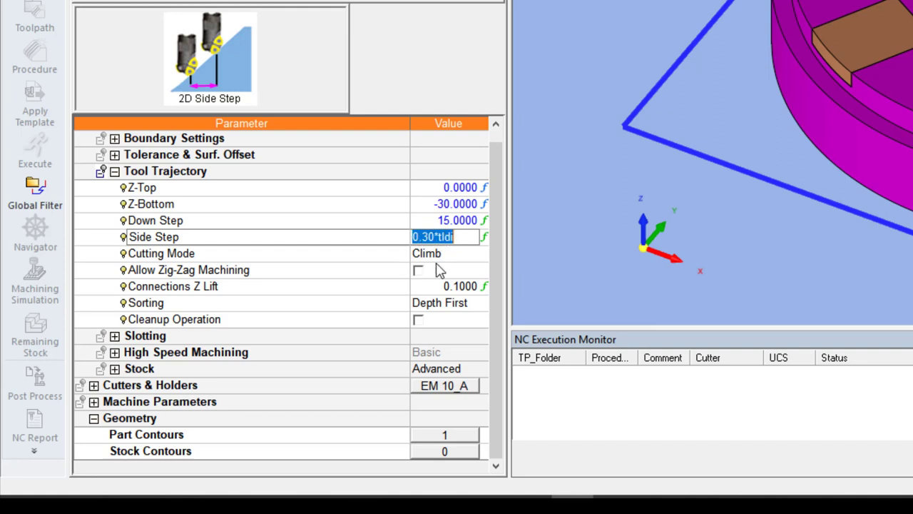
click(385, 259)
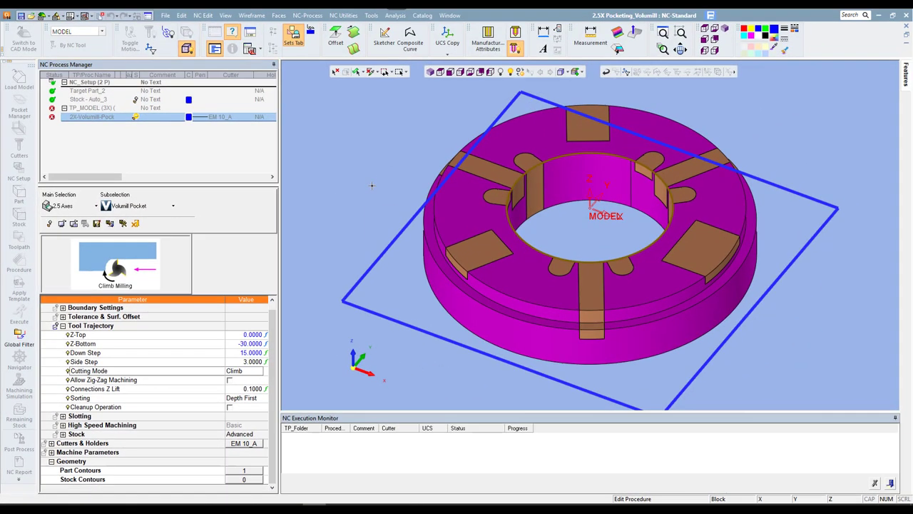
Save and calculate the Volumill Pocket, then inspect its spiral toolpath inside the bore
right_click(371, 186)
click(382, 215)
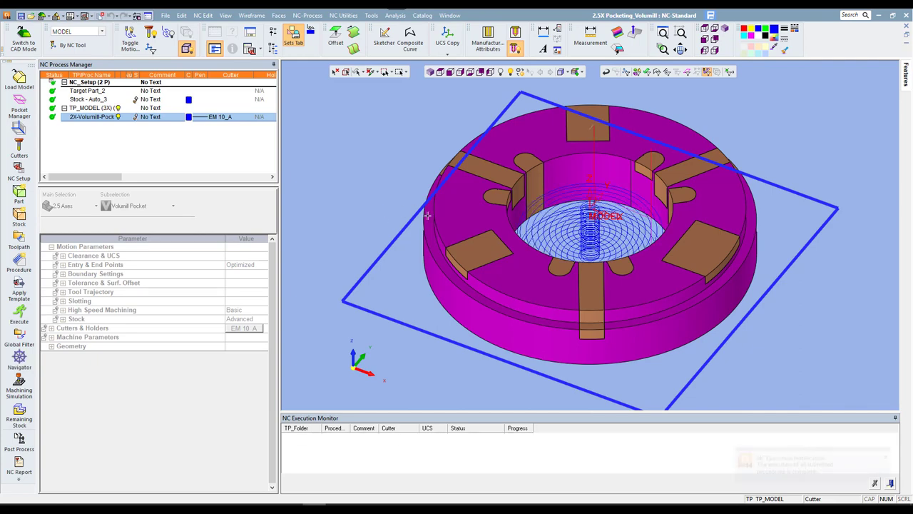
mouse_move(495, 226)
middle_down()
mouse_move(498, 254)
mouse_move(577, 218)
mouse_move(594, 230)
mouse_move(582, 193)
middle_up()
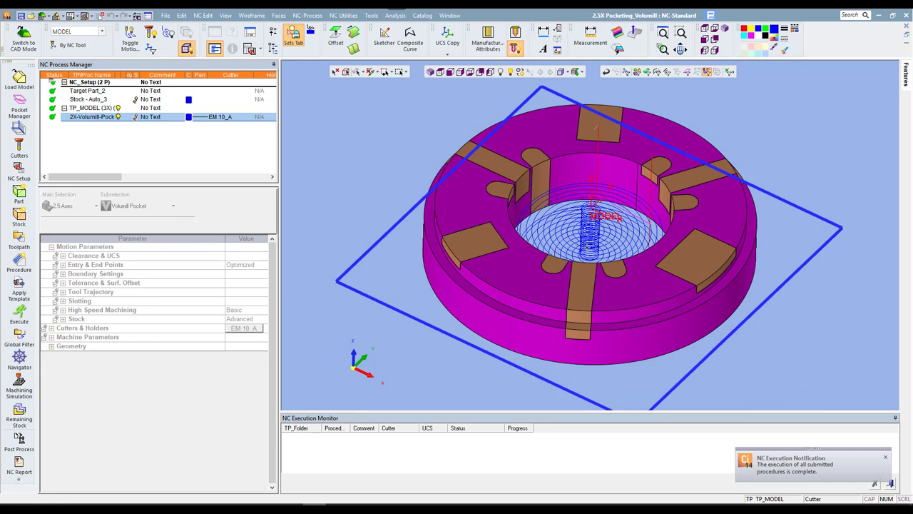
middle_drag(589, 246, 576, 230)
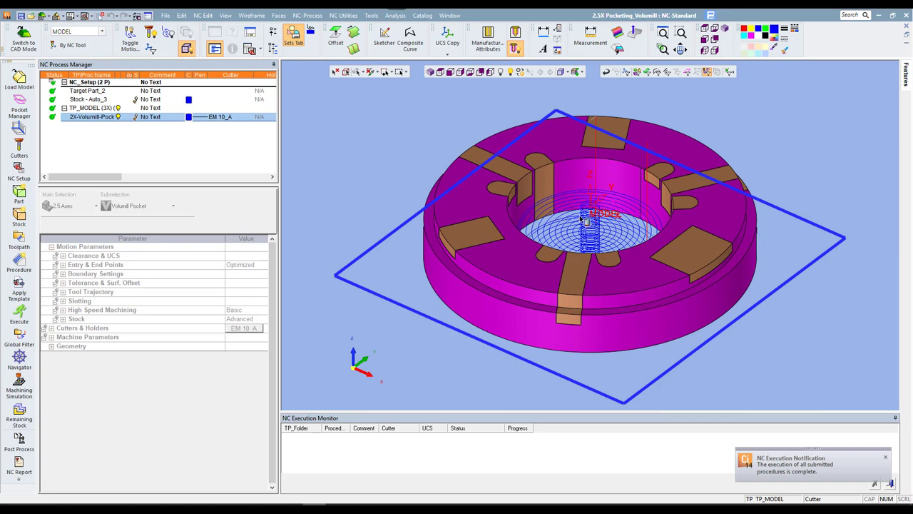
mouse_move(617, 219)
middle_down()
mouse_move(555, 193)
mouse_move(554, 227)
mouse_move(556, 215)
mouse_move(542, 201)
middle_up()
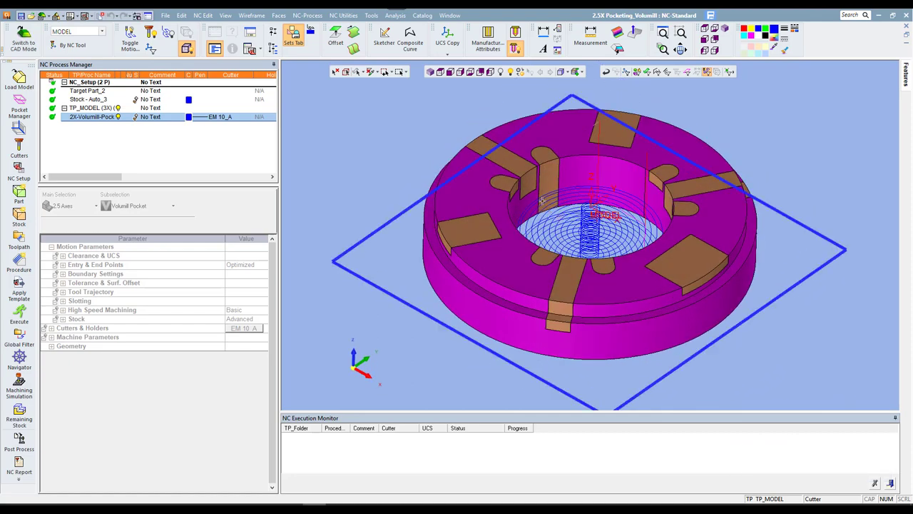
double_click(103, 118)
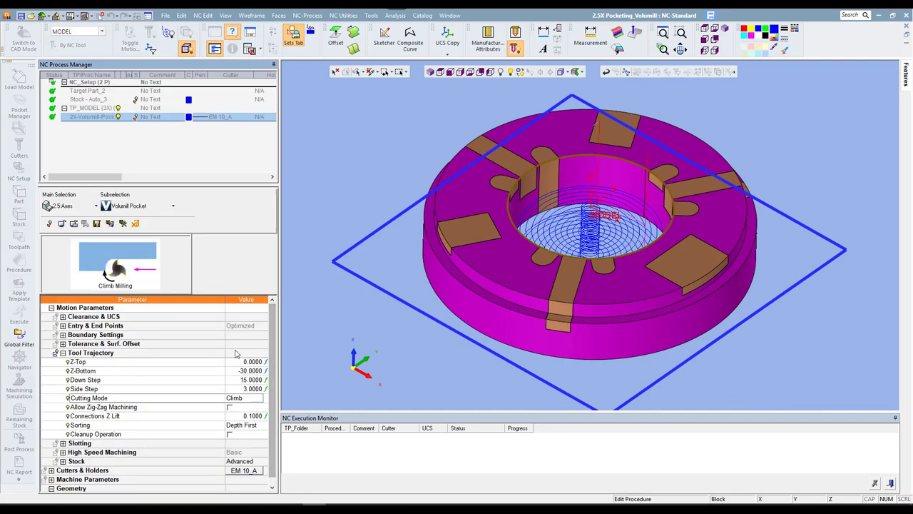
Save and close the pocket procedure, then view its spiral toolpath from Top and back to Isometric
right_click(382, 189)
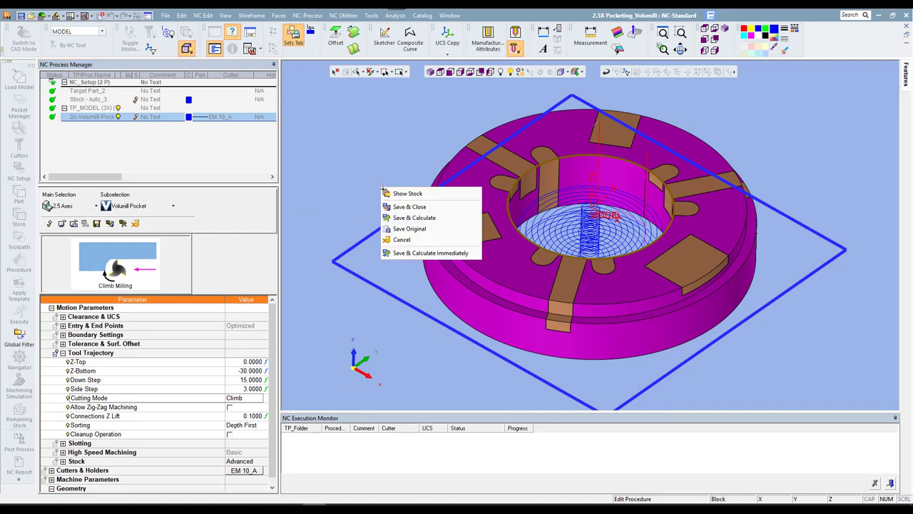
click(403, 242)
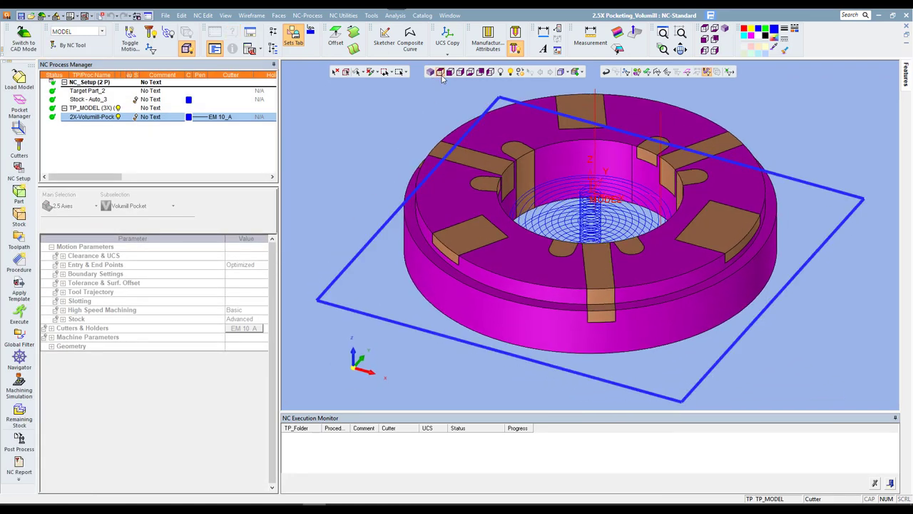
click(441, 71)
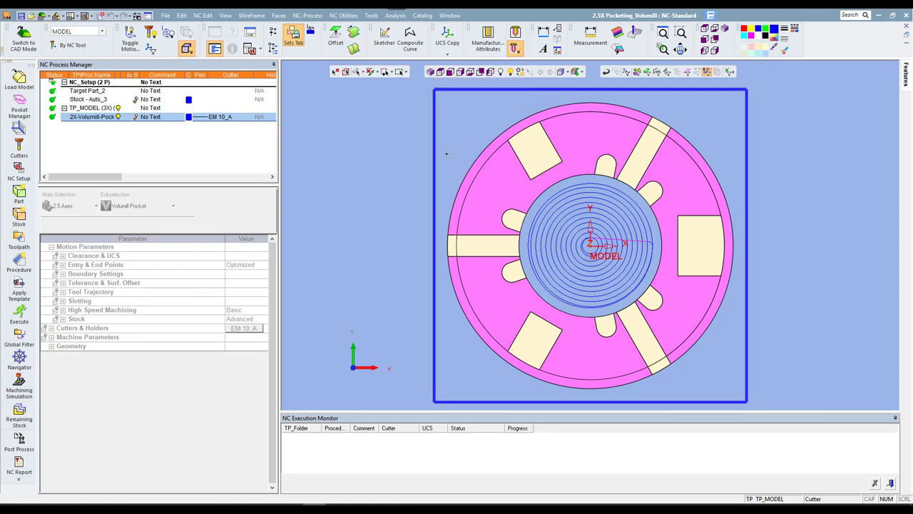
click(431, 72)
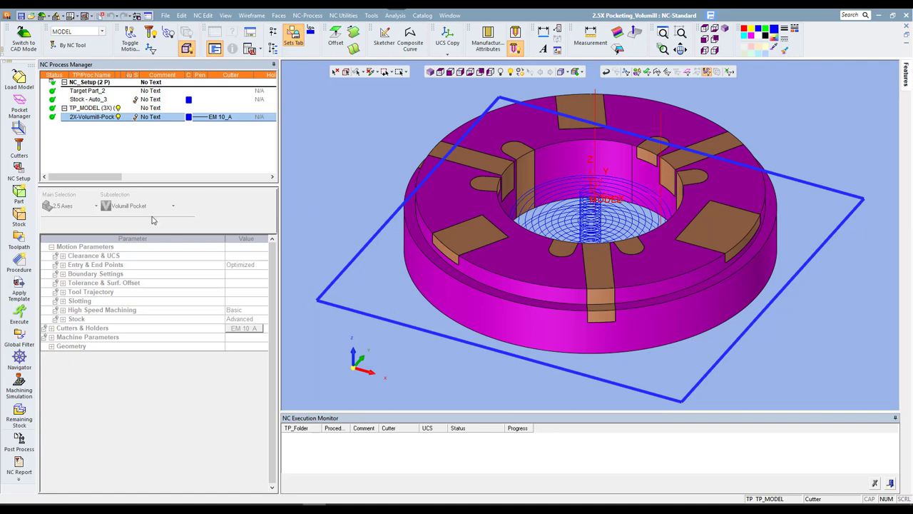
Create a new Volumill pocket procedure and delete its inherited inner-bore part contour
click(19, 262)
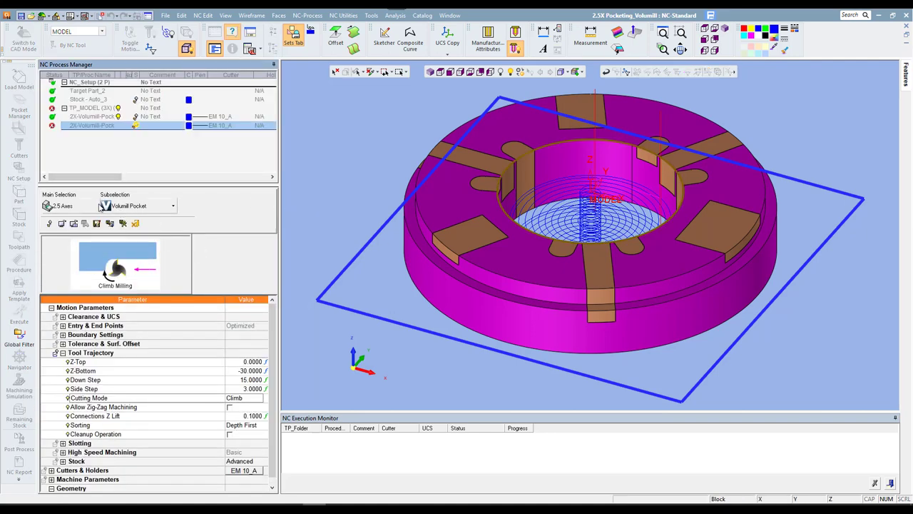
click(63, 353)
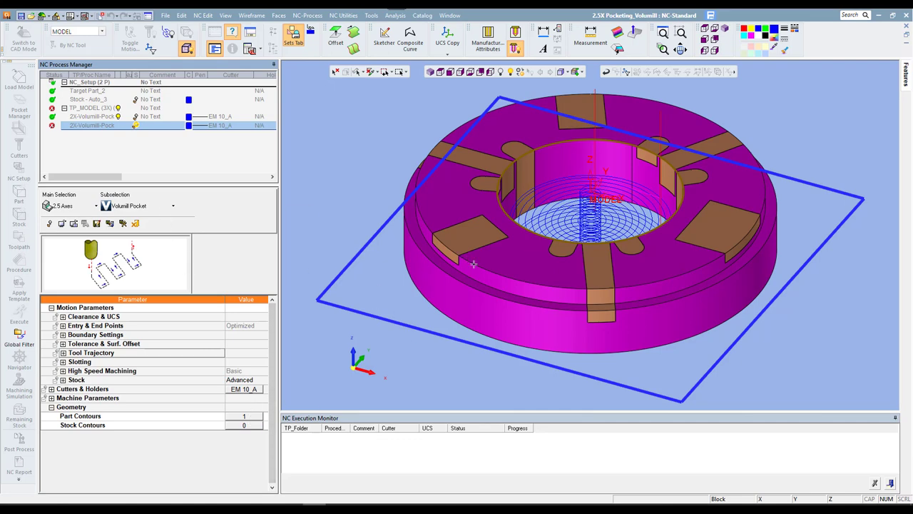
click(245, 417)
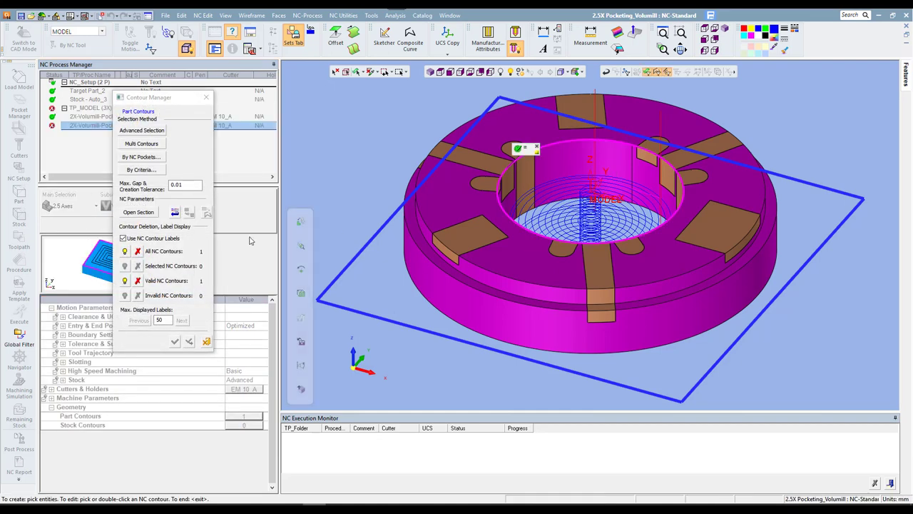
click(138, 251)
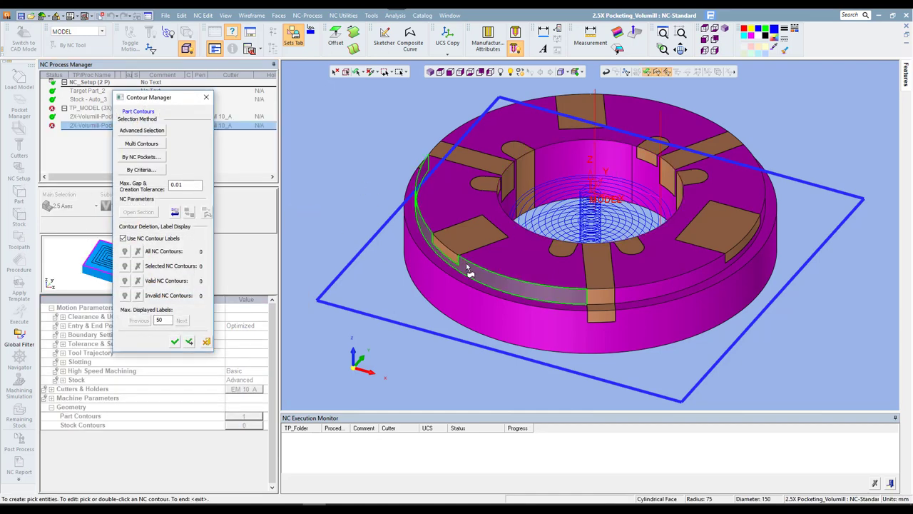
Define a 2D bounding circle around both outer arcs of the ring as the new part contour
click(148, 133)
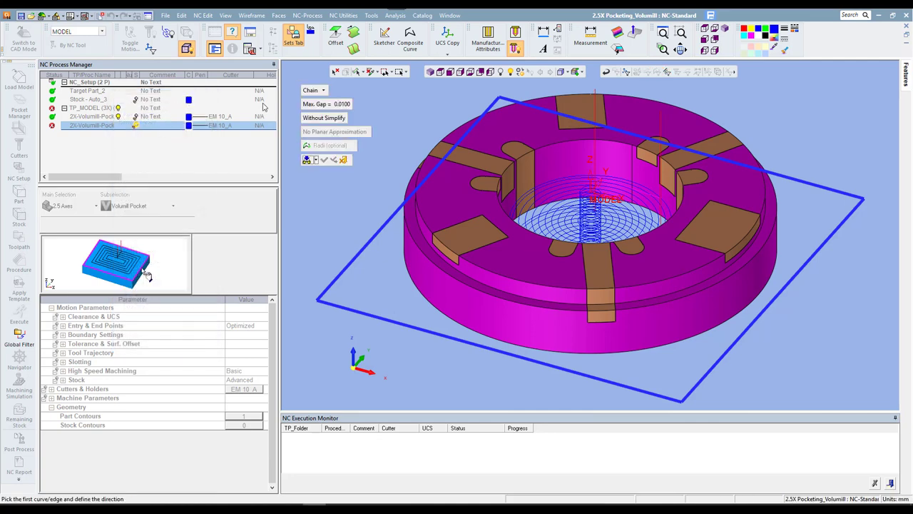
click(313, 91)
click(335, 187)
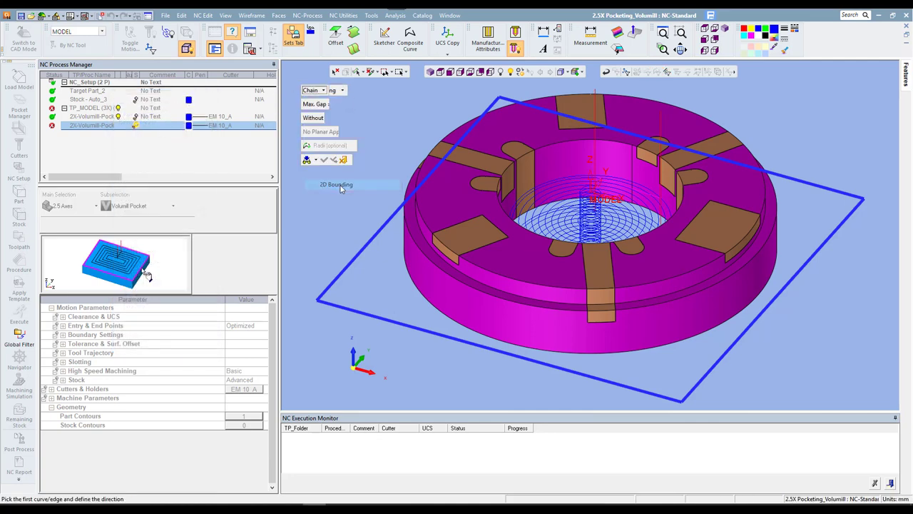
click(422, 220)
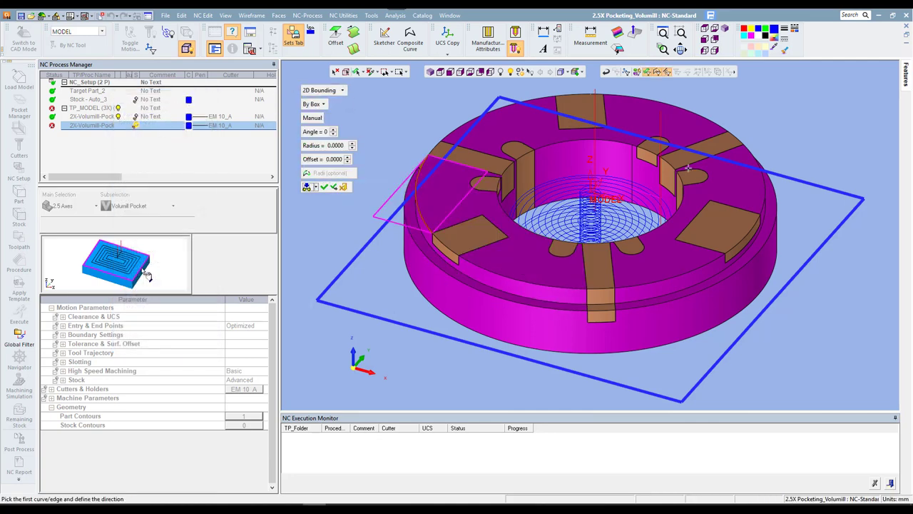
click(753, 159)
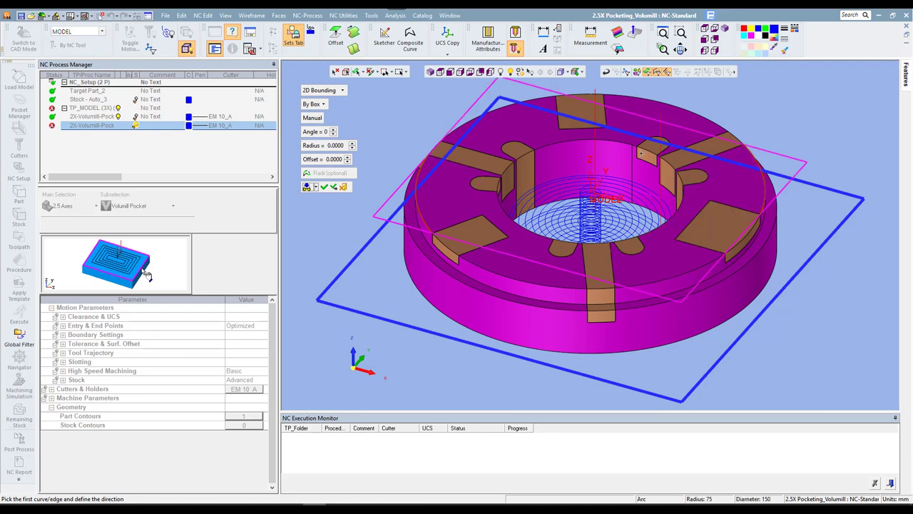
click(318, 104)
click(327, 124)
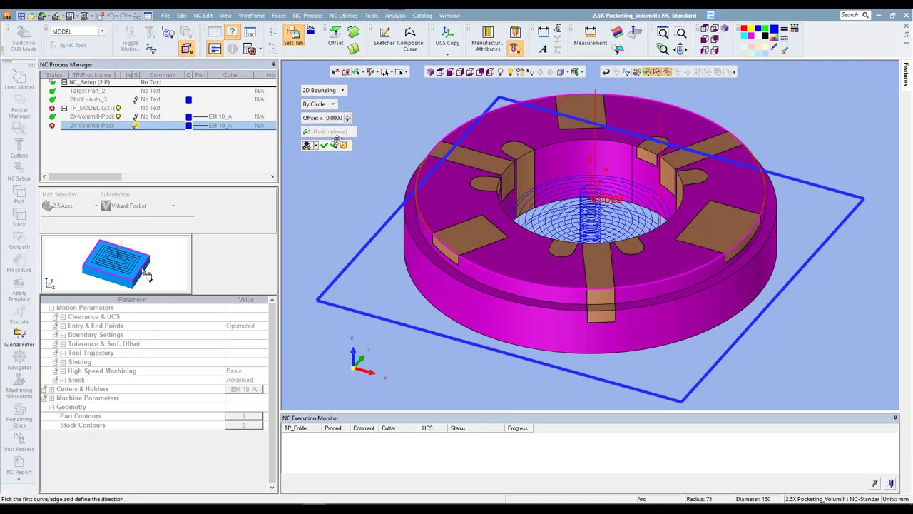
click(325, 145)
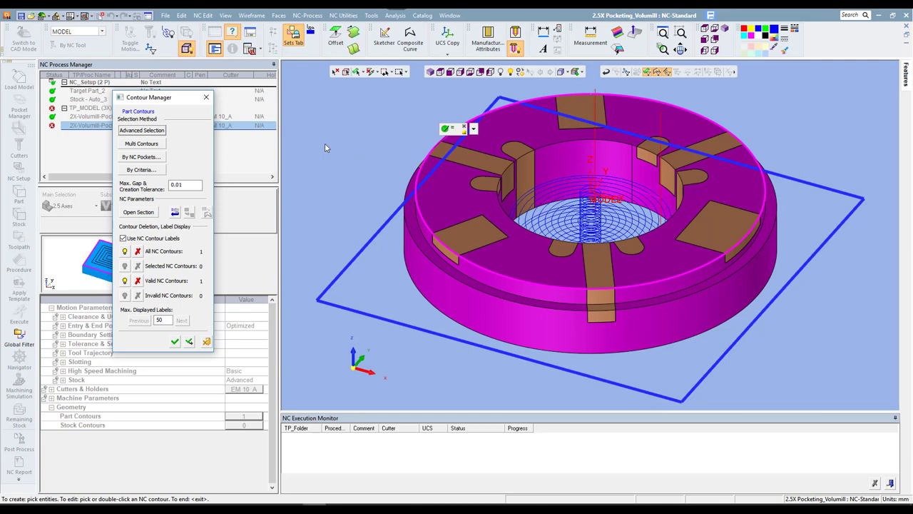
Finish the circular part contour and accept the rectangular stock contour around the ring
middle_click(324, 148)
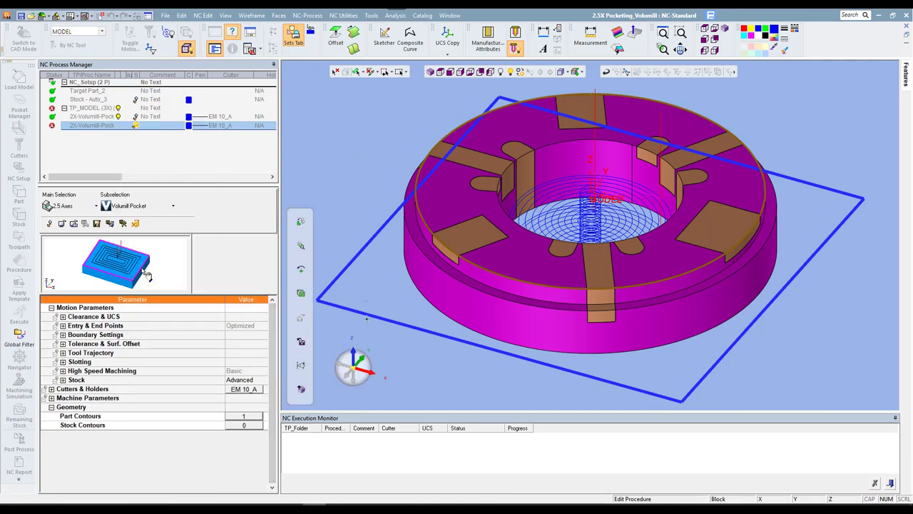
click(243, 426)
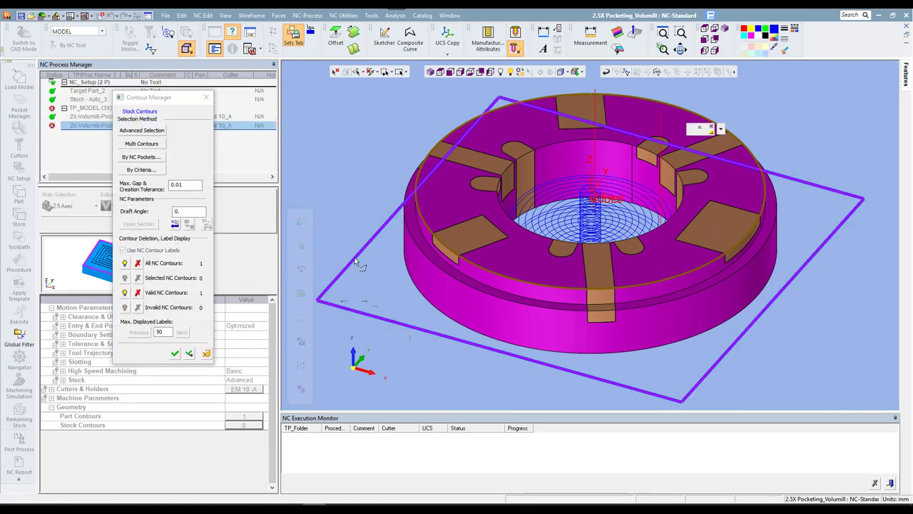
middle_click(284, 252)
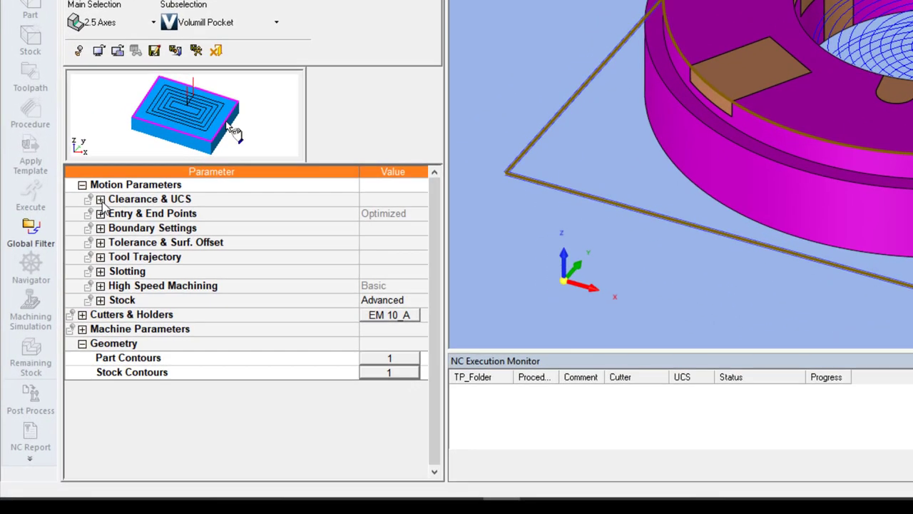
Expand the Clearance & UCS, Entry/End Points, Boundary and Tool Trajectory parameter groups
click(101, 200)
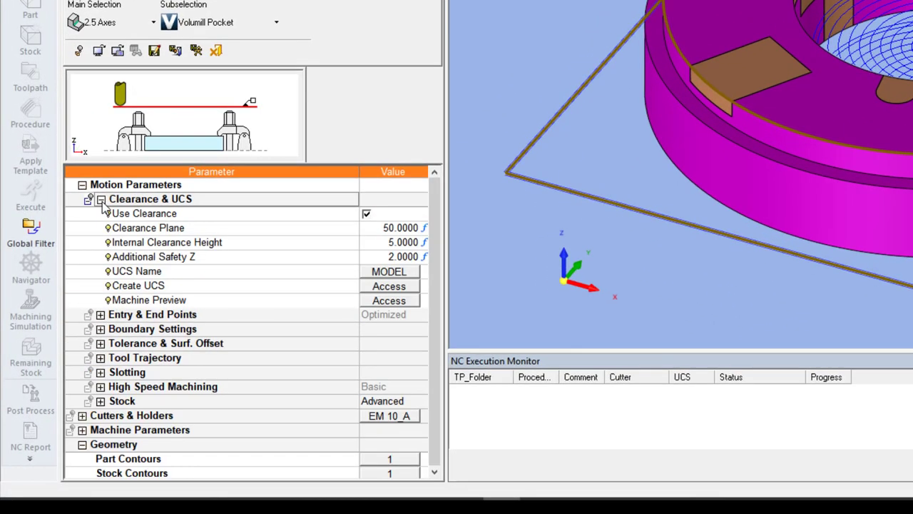
click(101, 200)
click(101, 214)
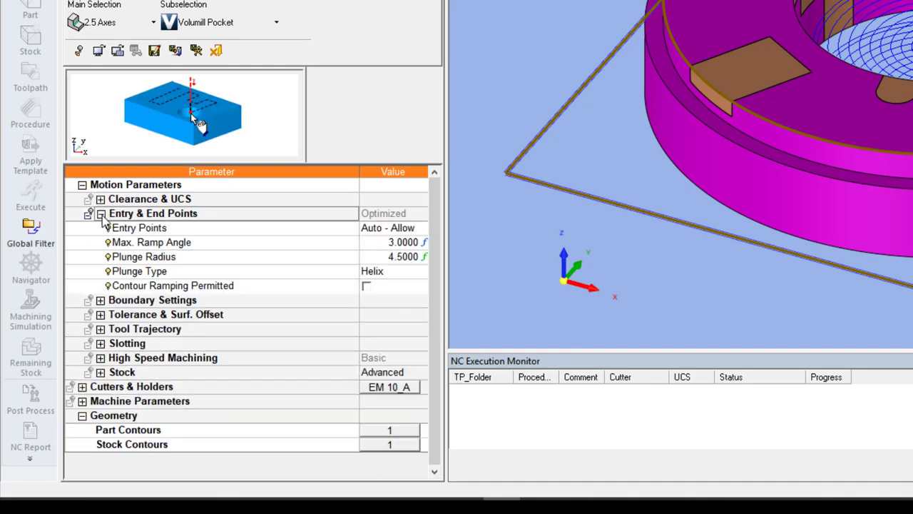
click(100, 214)
click(101, 229)
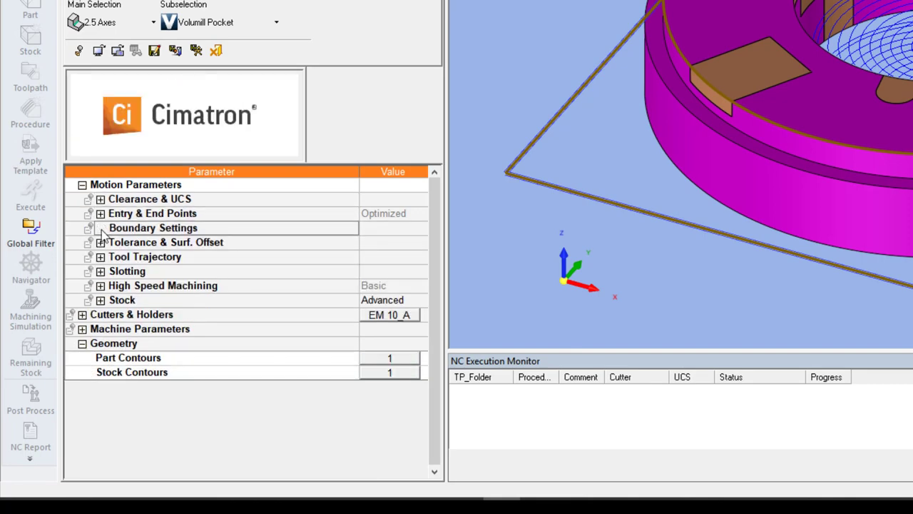
click(101, 229)
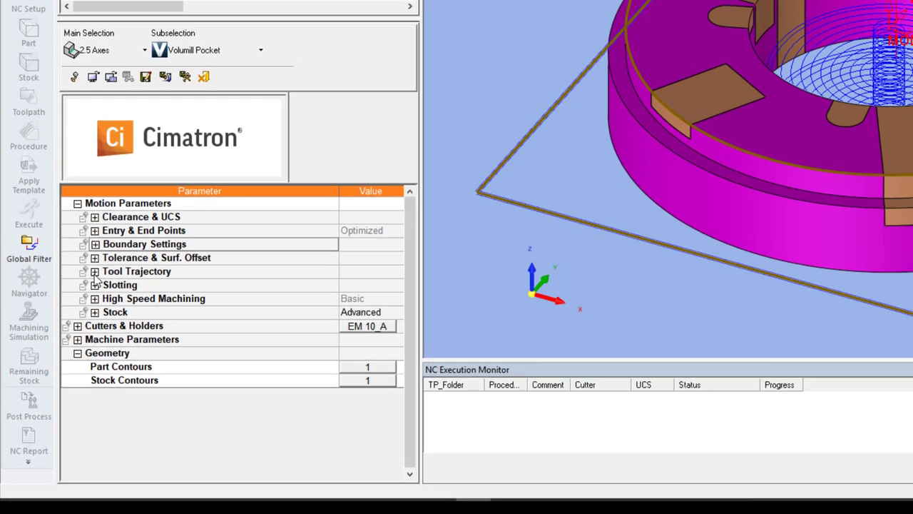
click(83, 302)
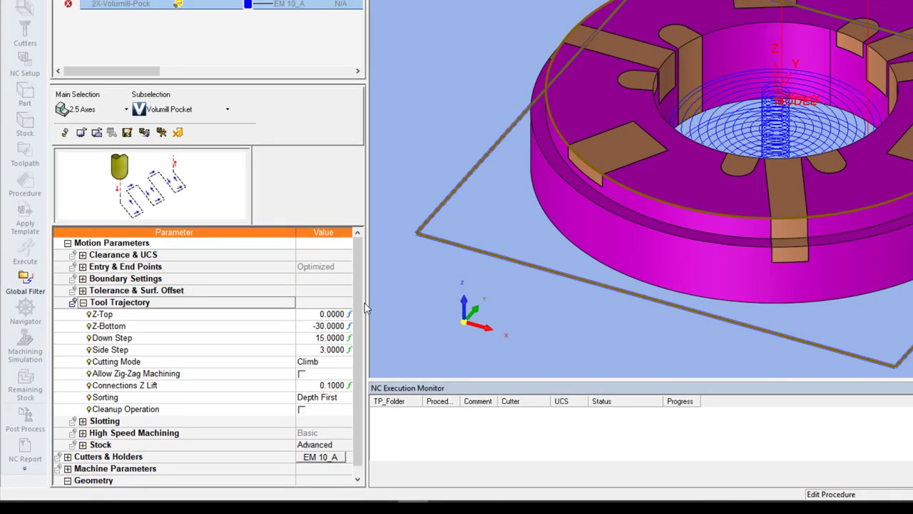
Pick the part top for Z-Top 0 and the outer step for Z-Bottom -8
click(308, 314)
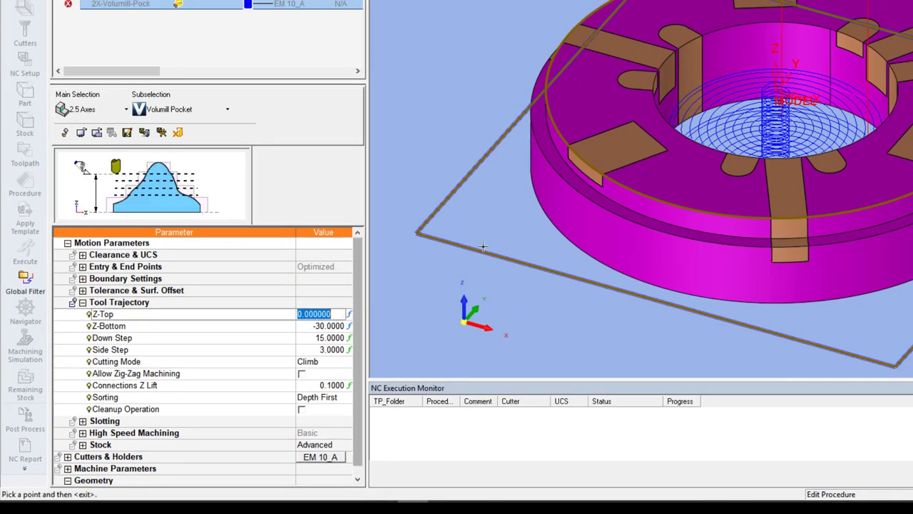
click(600, 192)
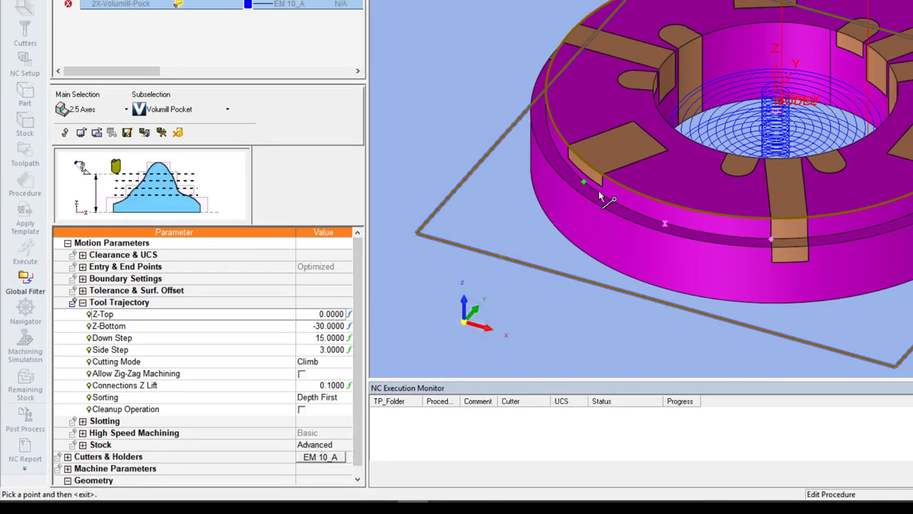
click(307, 314)
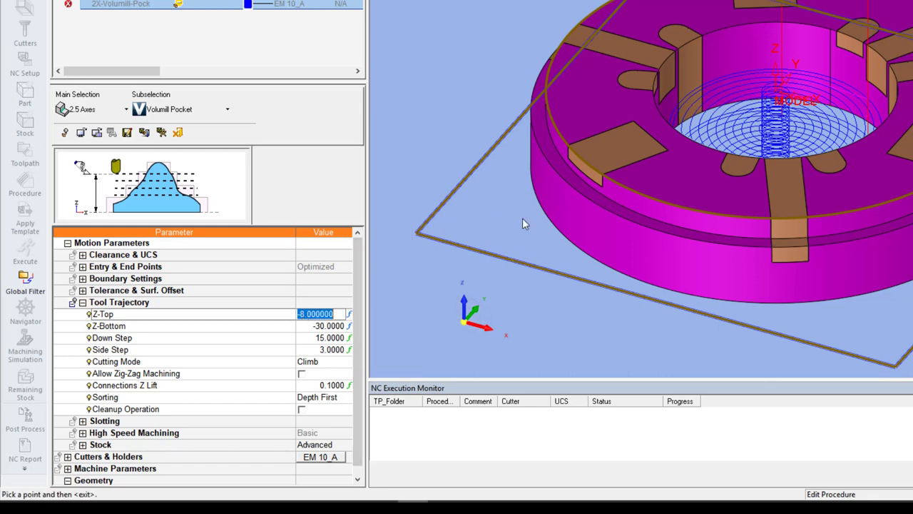
click(605, 174)
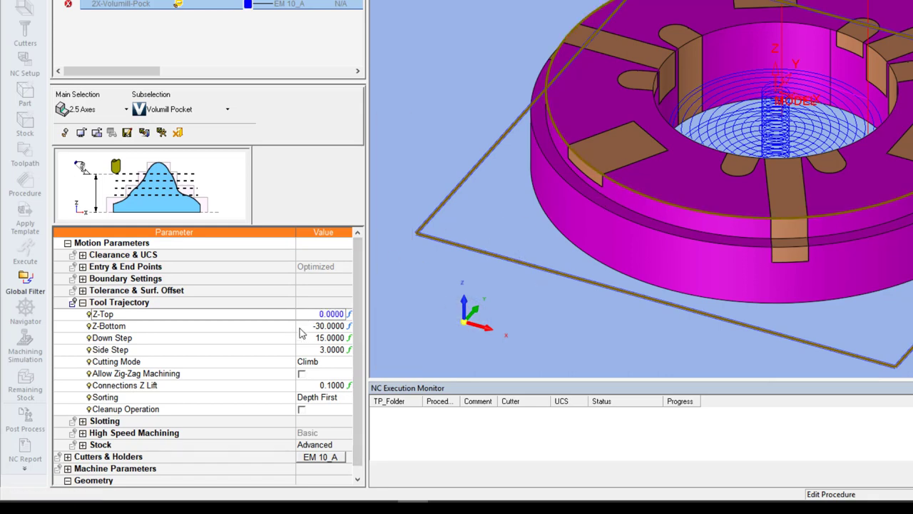
click(300, 326)
click(595, 205)
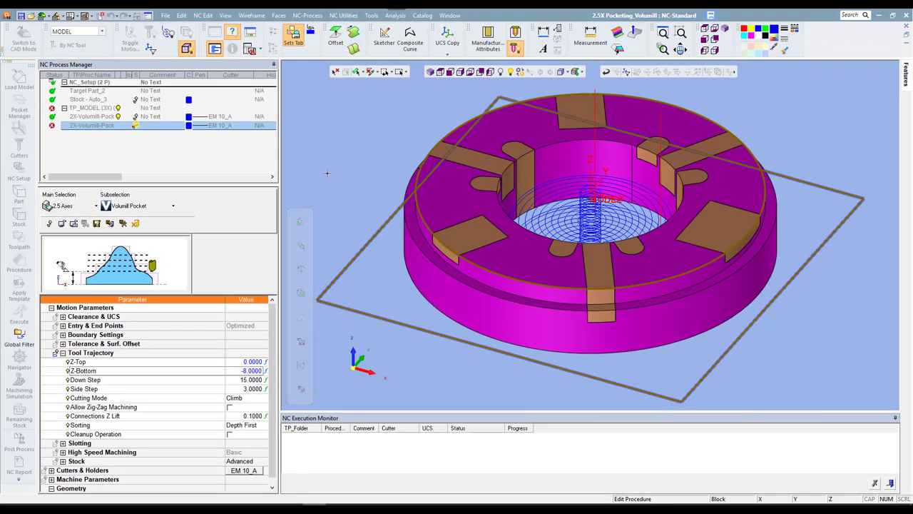
Save and calculate the second pocket, then inspect its trochoidal toolpath from Top and Isometric views
right_click(326, 173)
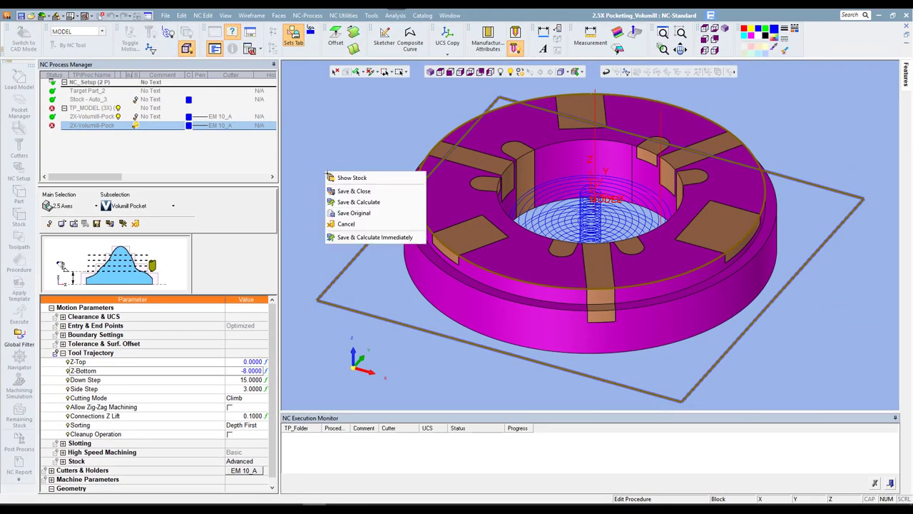
click(349, 203)
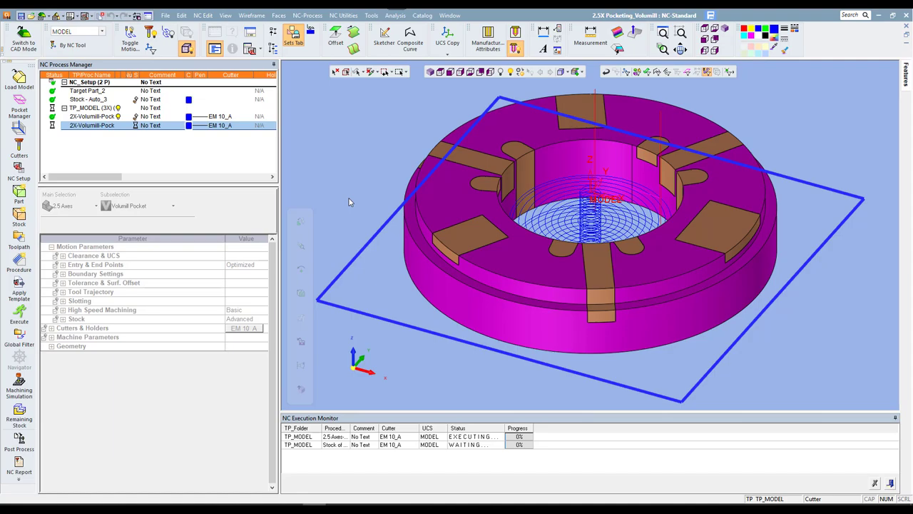
click(440, 72)
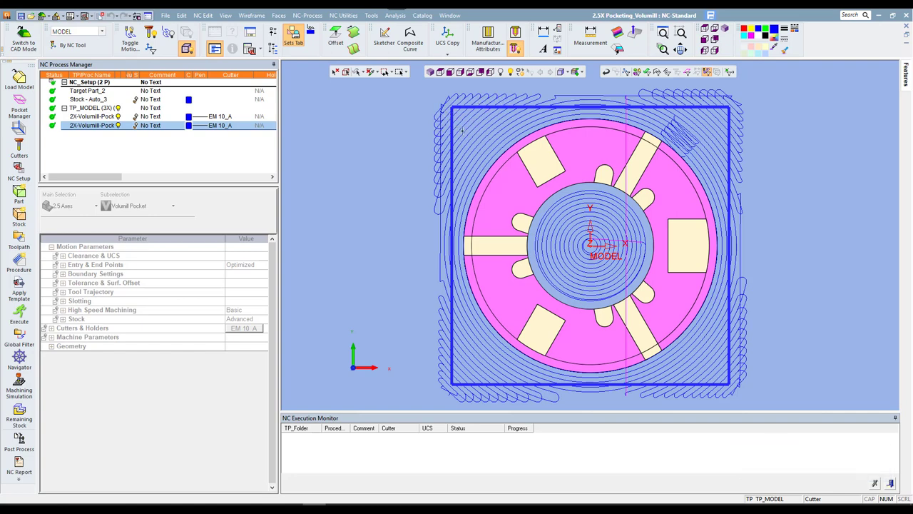
click(430, 72)
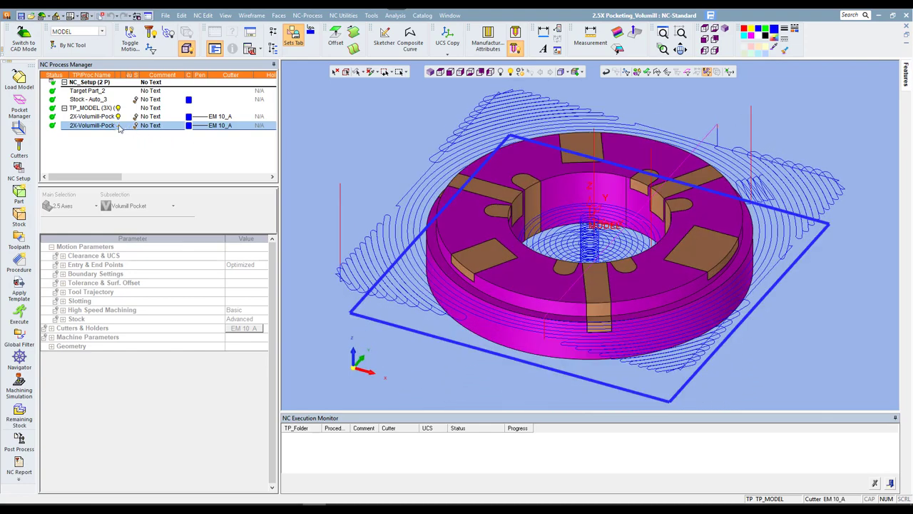
Copy and paste the pocket procedure and clear the copy's existing part contours
key(ctrl+c)
key(ctrl+v)
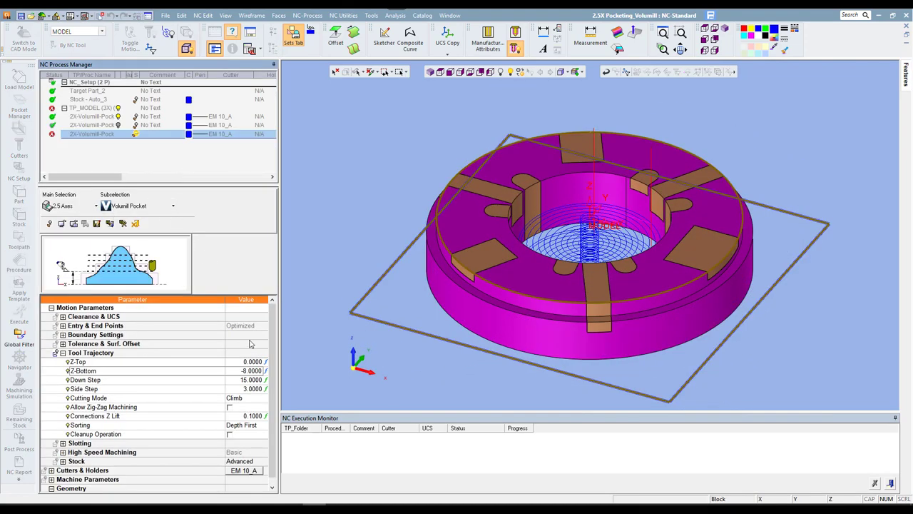
scroll(271, 345, down, 1)
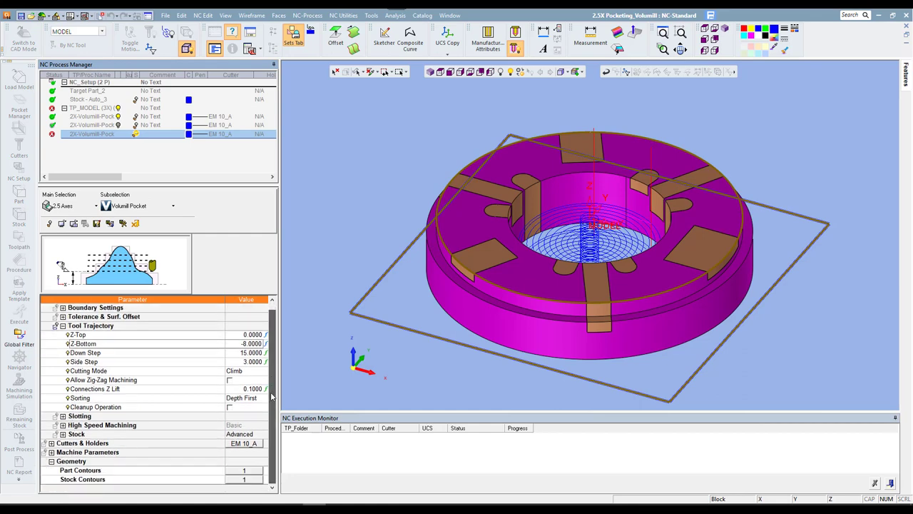
click(244, 470)
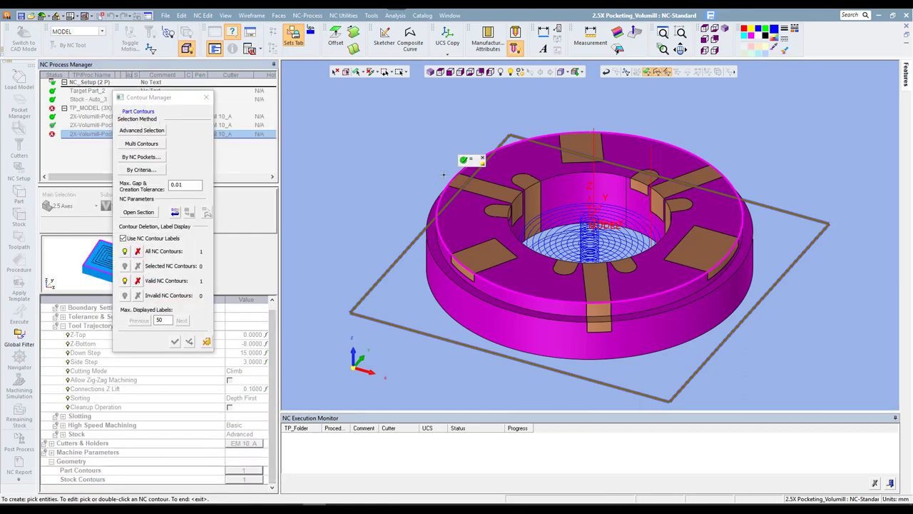
click(483, 159)
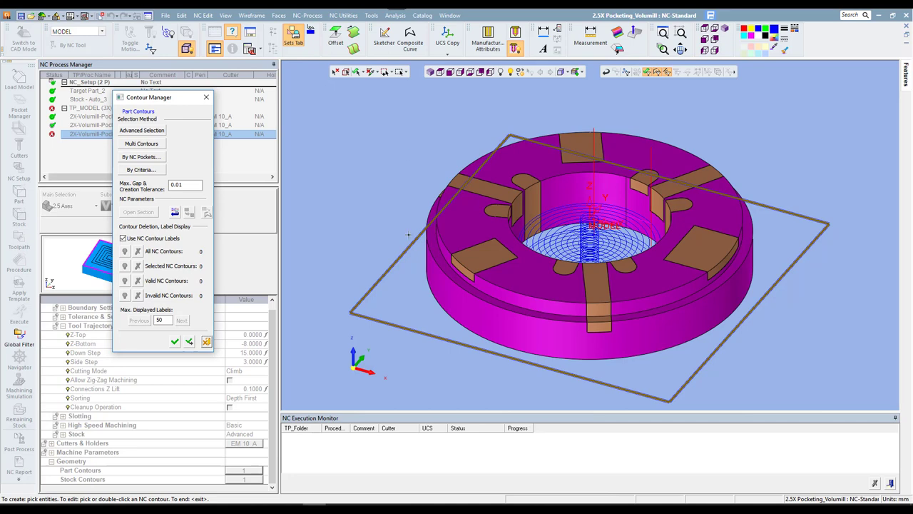
click(428, 246)
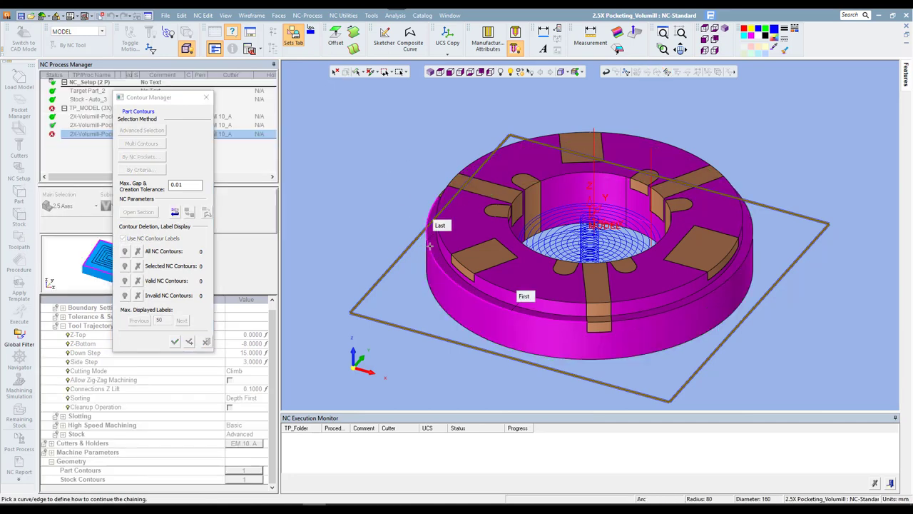
click(529, 298)
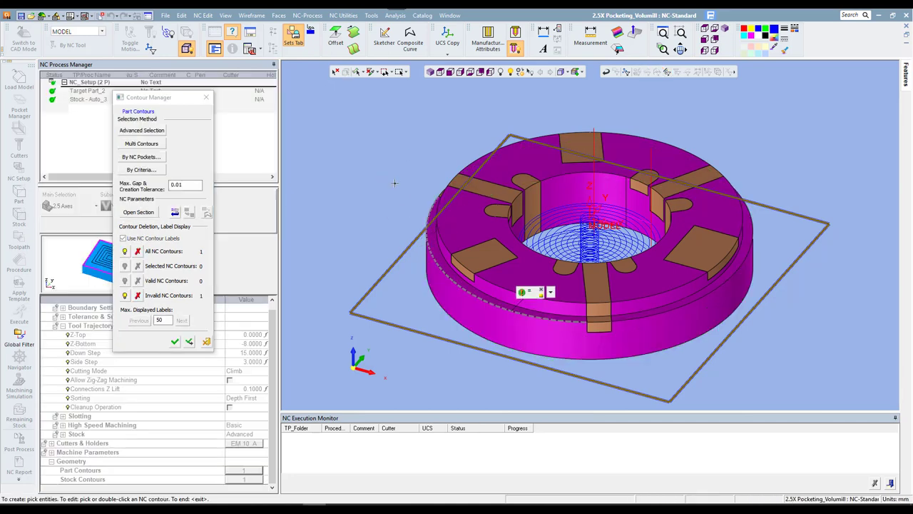
click(529, 298)
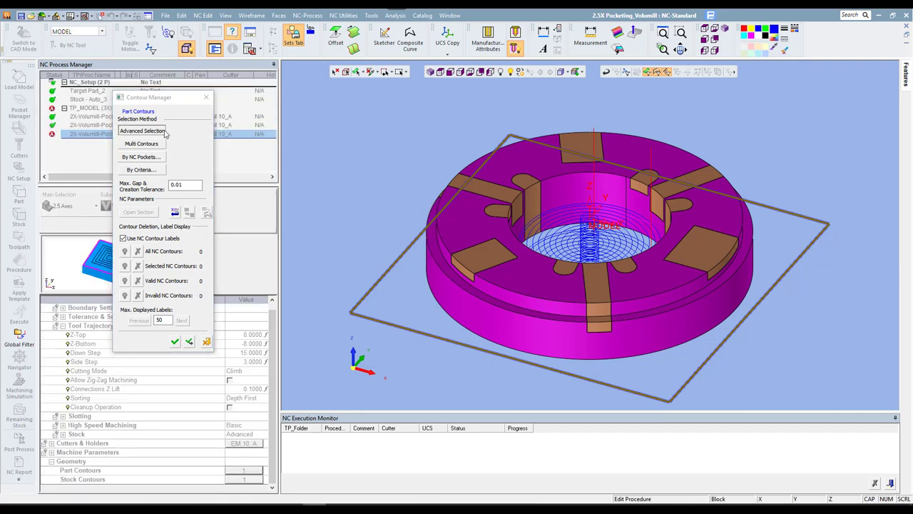
Fit a 2D boundary circle around the ring's outer rim as the new part contour
click(165, 133)
click(325, 90)
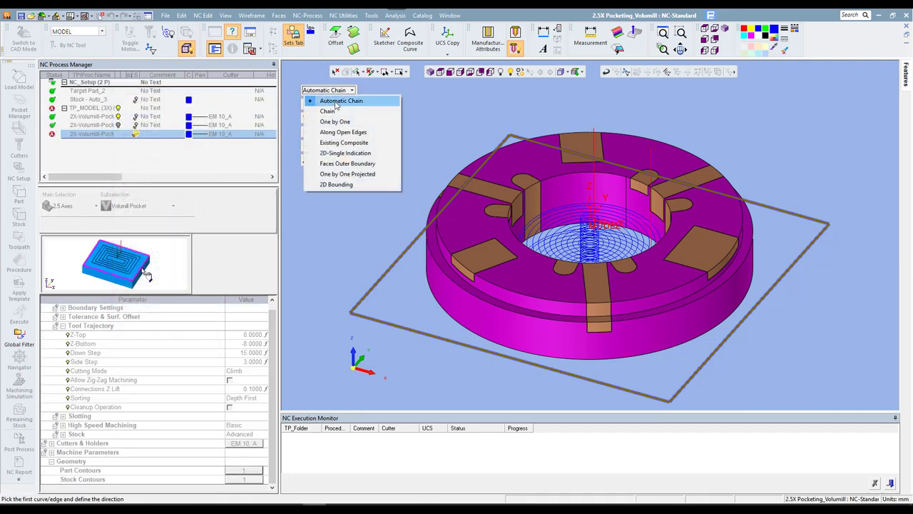
click(349, 184)
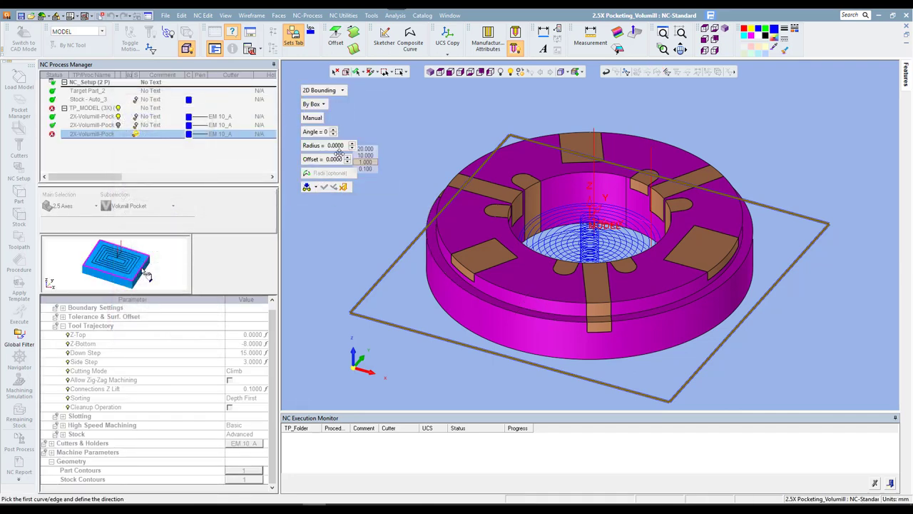
click(317, 103)
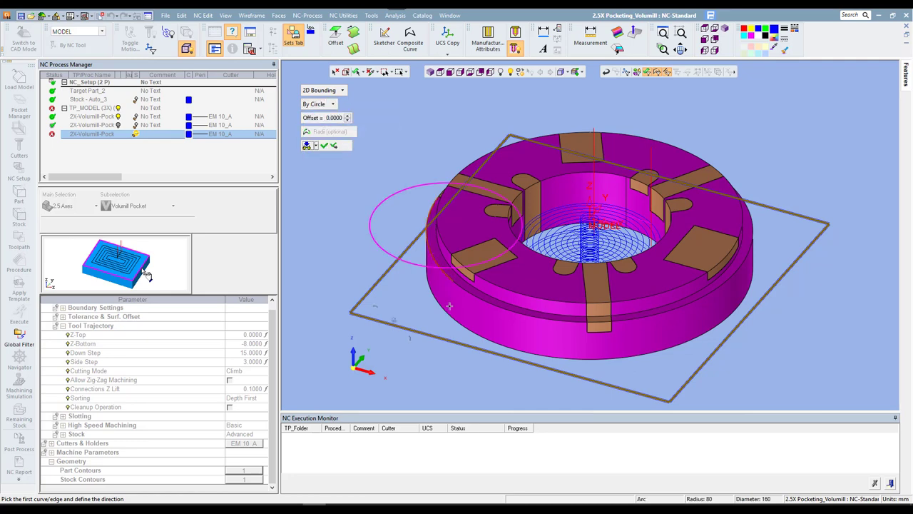
click(728, 286)
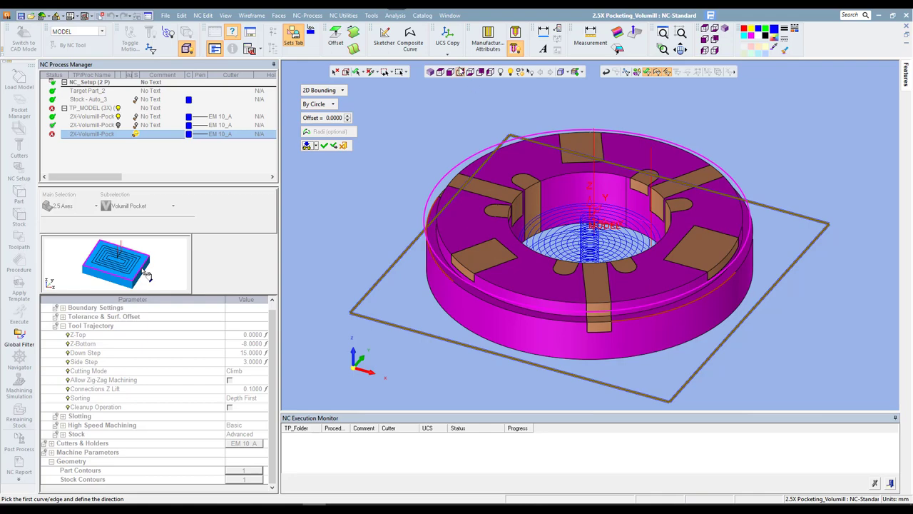
click(442, 72)
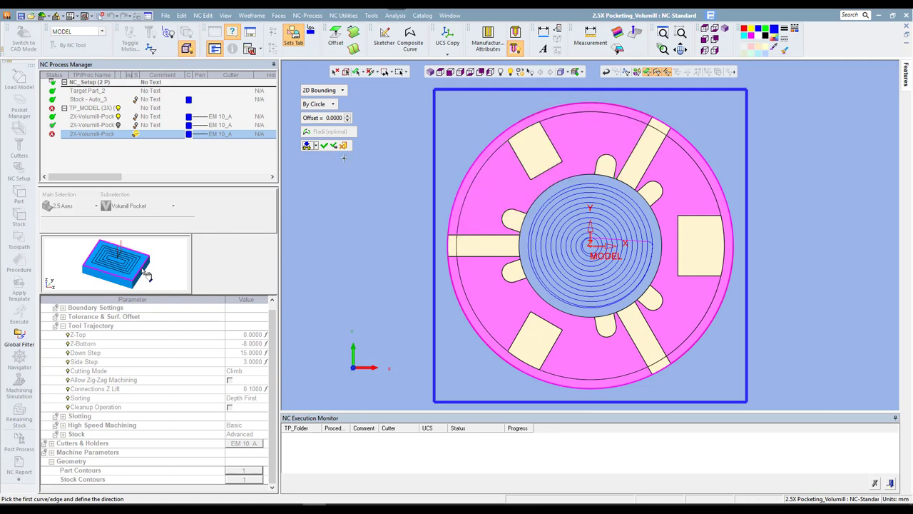
click(324, 146)
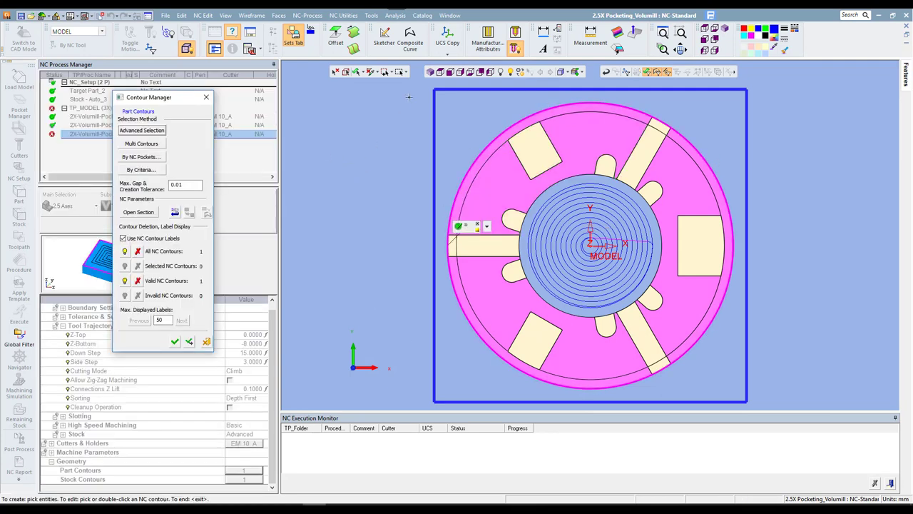
click(429, 74)
middle_click(315, 248)
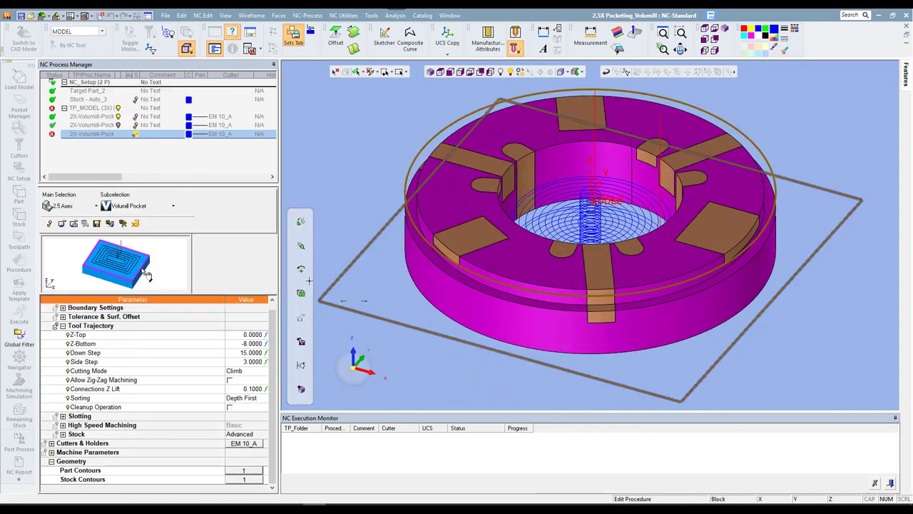
Set Z-Top to -8 and Z-Bottom to -30, then save and calculate the third pocket
click(237, 336)
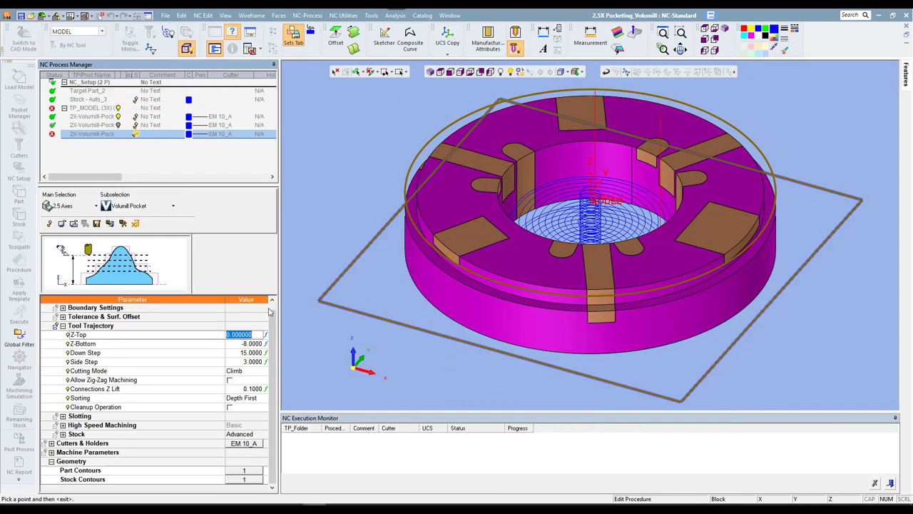
click(428, 261)
click(230, 344)
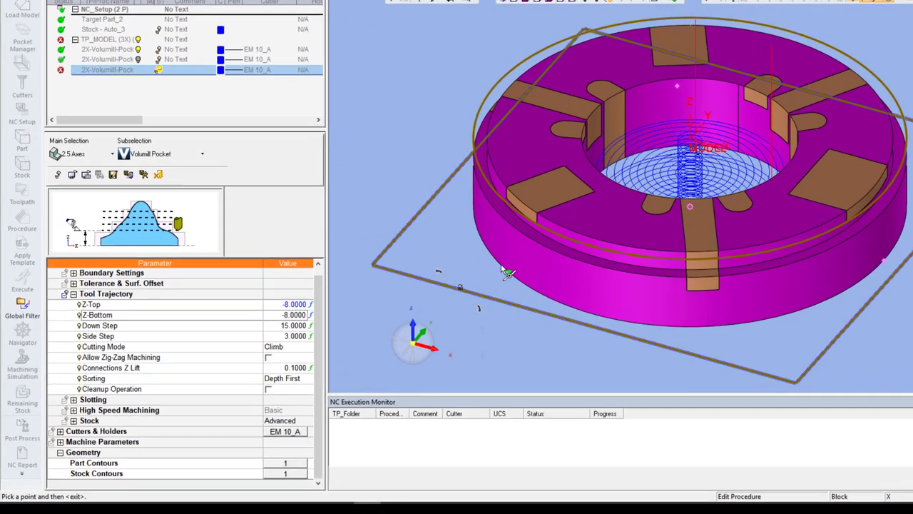
click(507, 273)
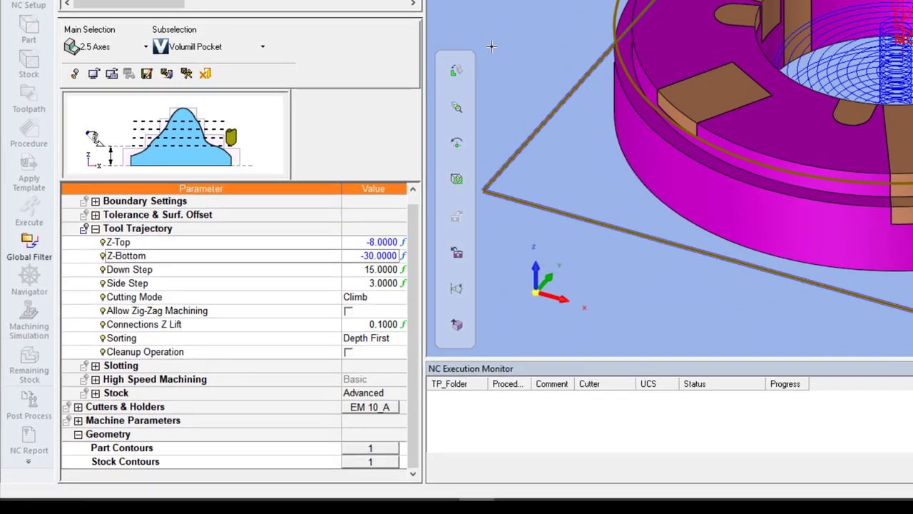
right_click(374, 125)
click(528, 54)
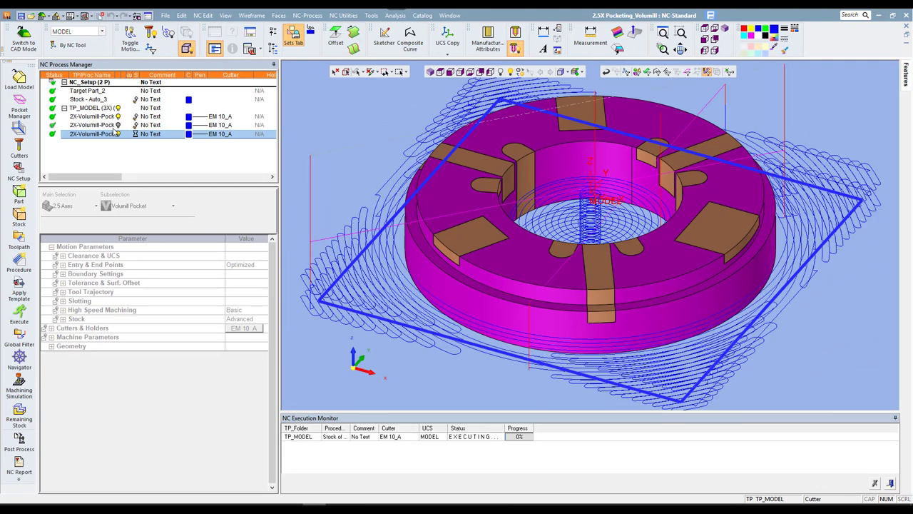
click(114, 125)
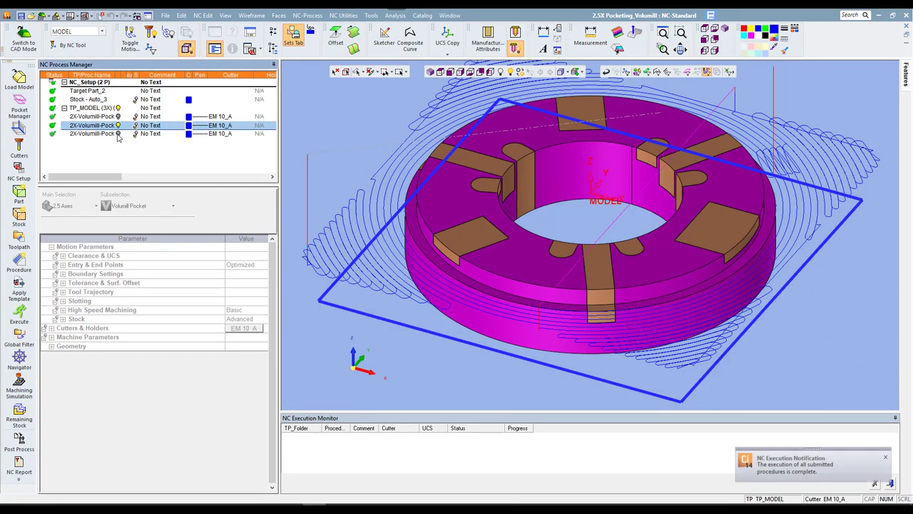
click(440, 71)
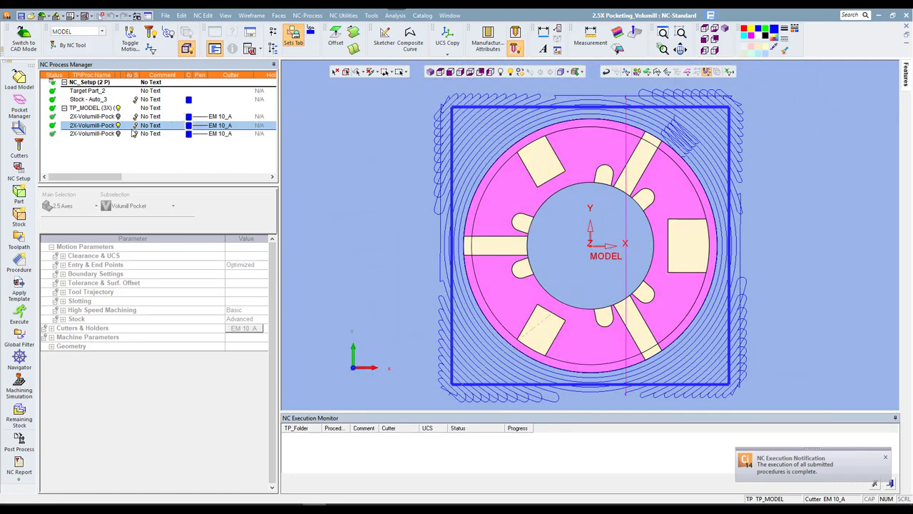
click(19, 359)
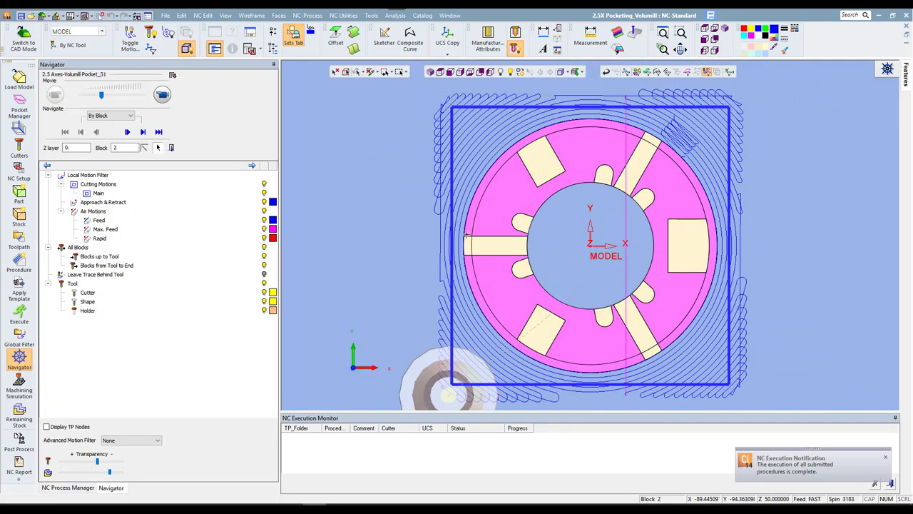
click(472, 239)
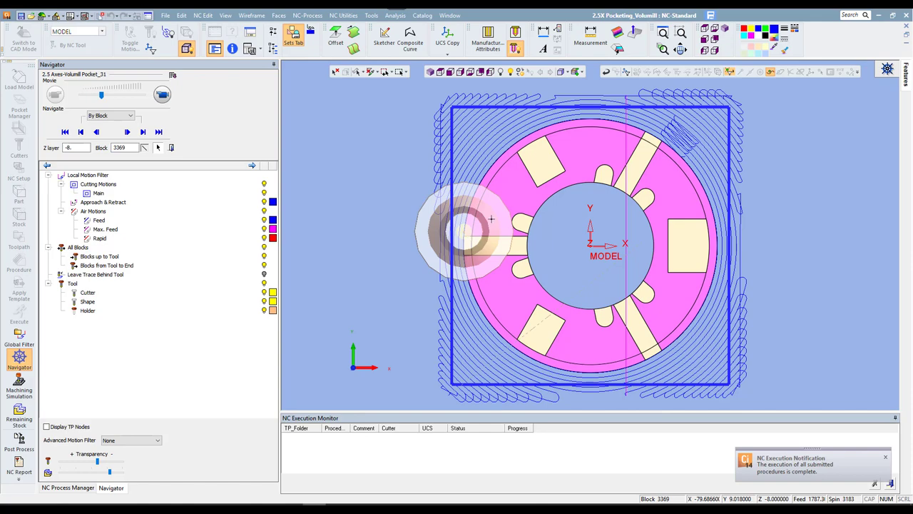
middle_drag(495, 284, 492, 257)
scroll(492, 242, up, 2)
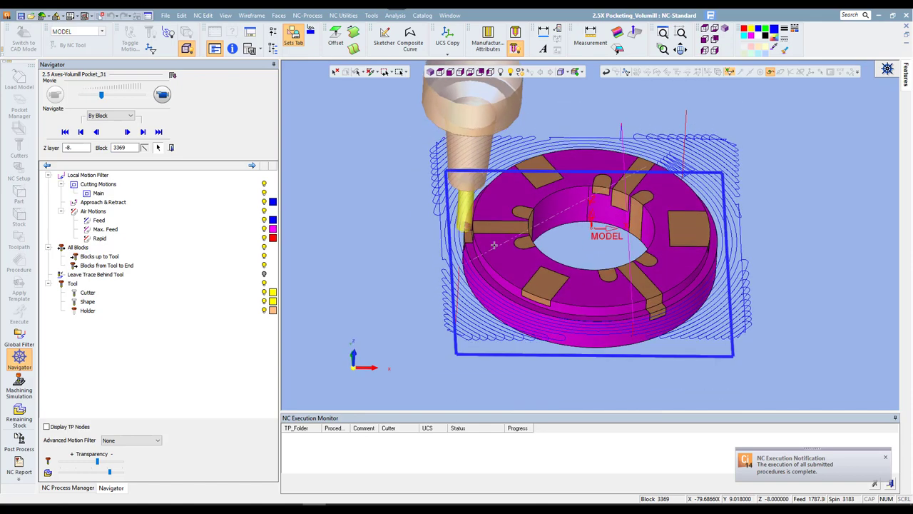
scroll(490, 214, up, 3)
scroll(488, 207, up, 2)
scroll(489, 207, down, 2)
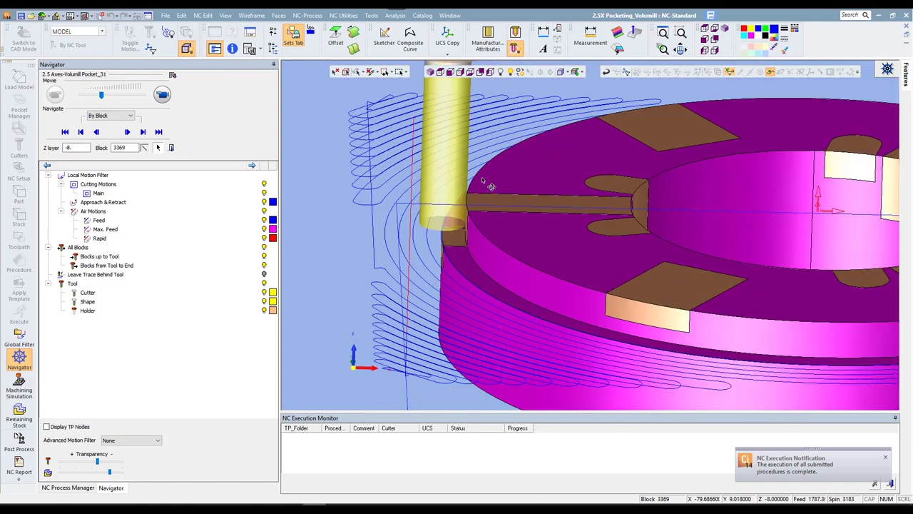
middle_drag(489, 207, 499, 164)
scroll(500, 164, up, 2)
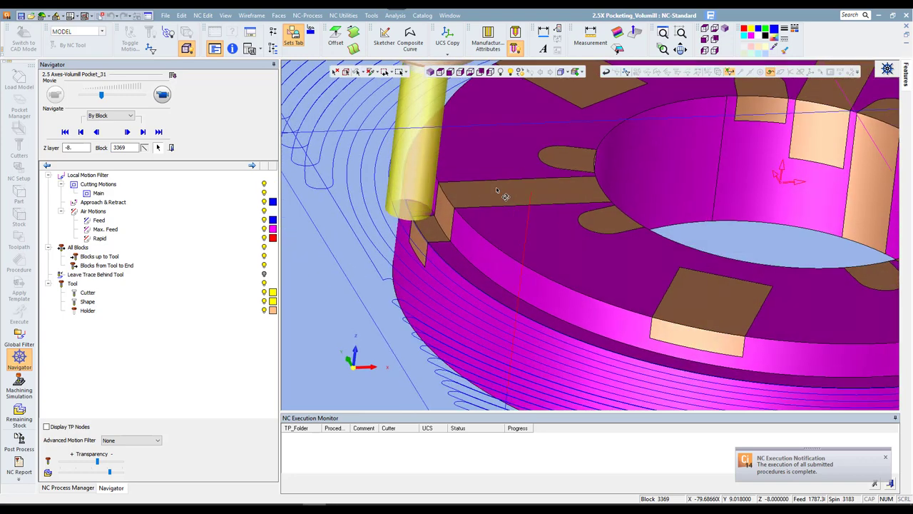
click(252, 165)
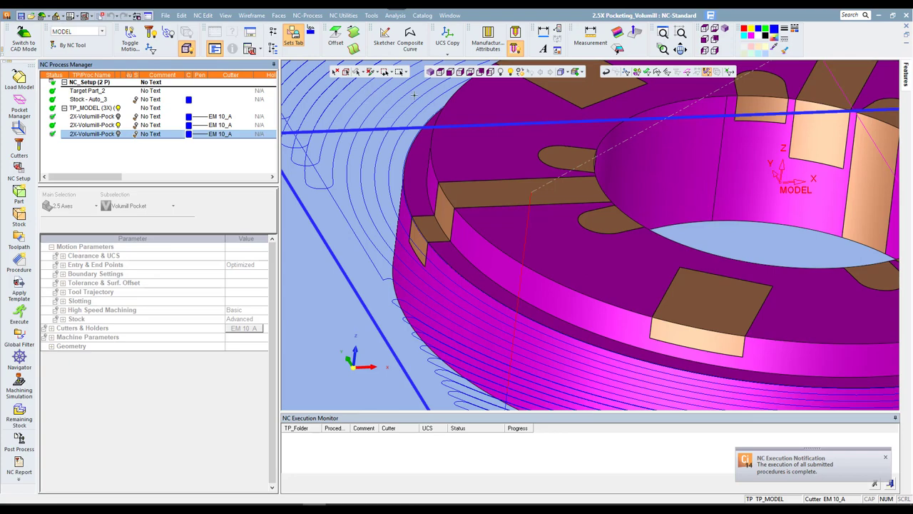
click(449, 73)
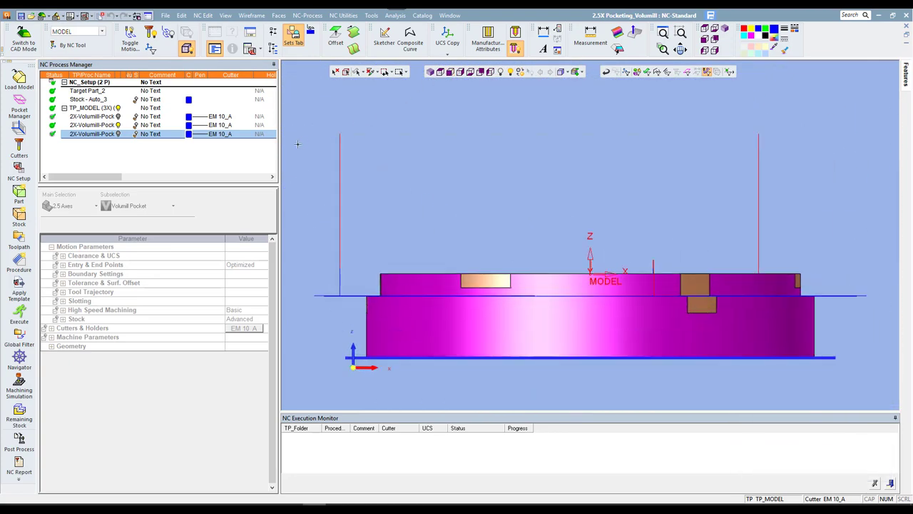
click(119, 126)
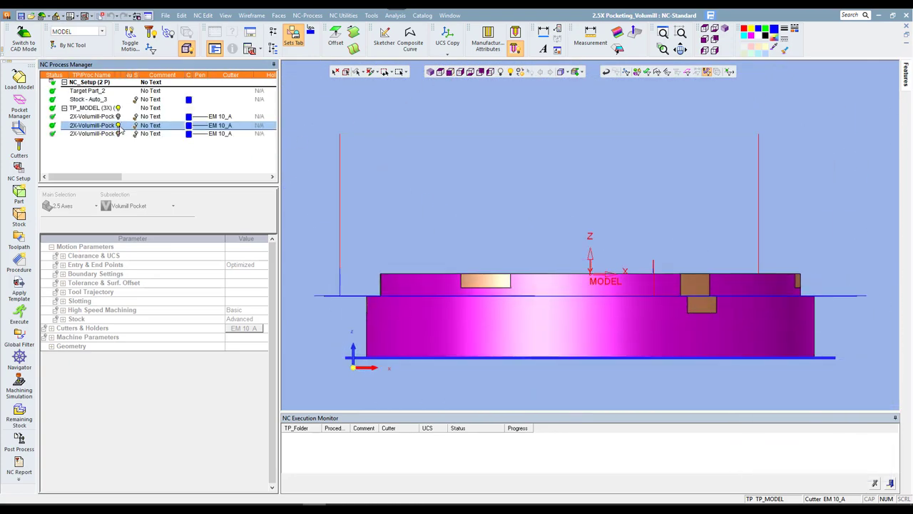
click(121, 134)
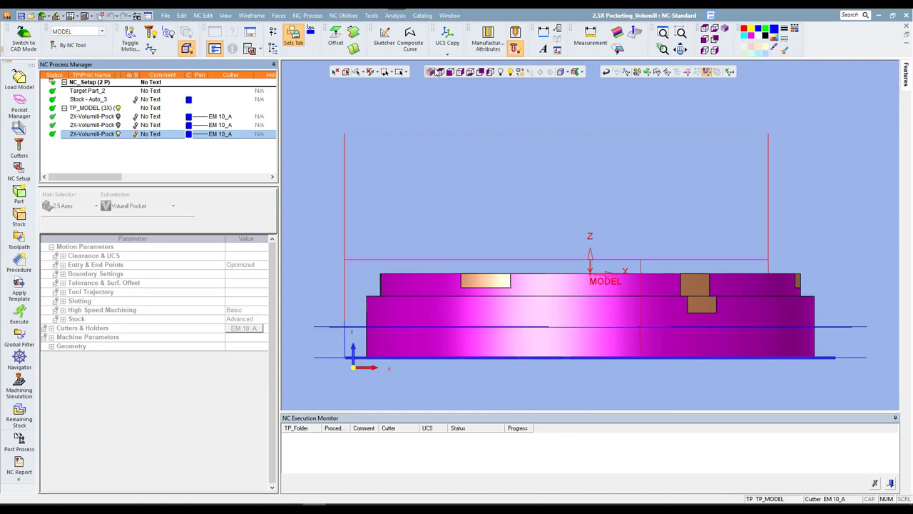
click(437, 73)
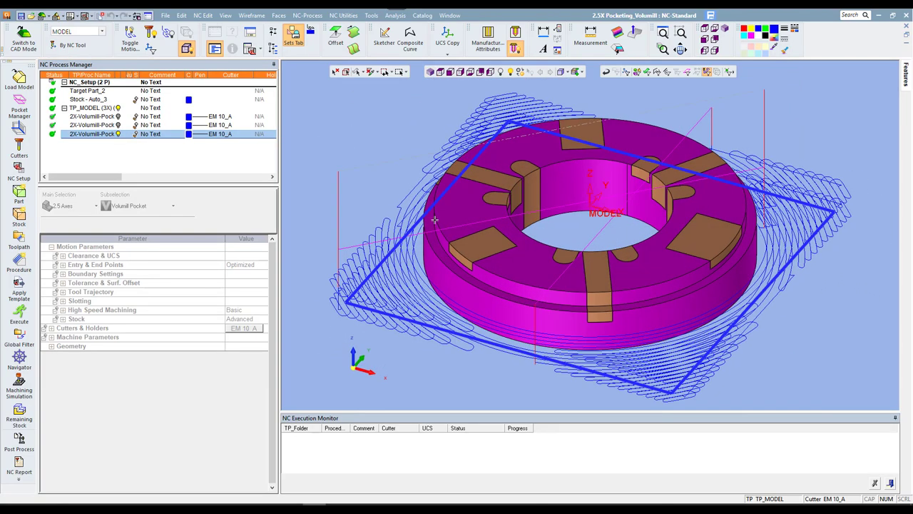
click(449, 73)
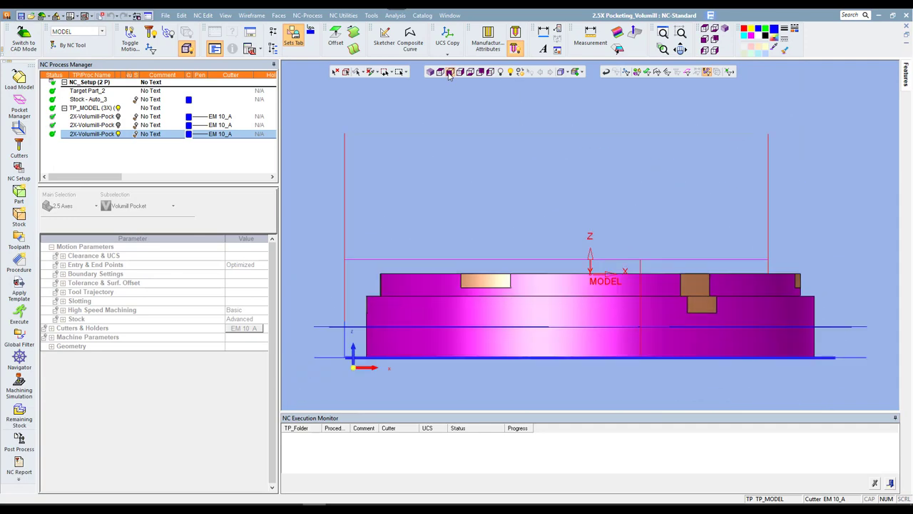
click(430, 73)
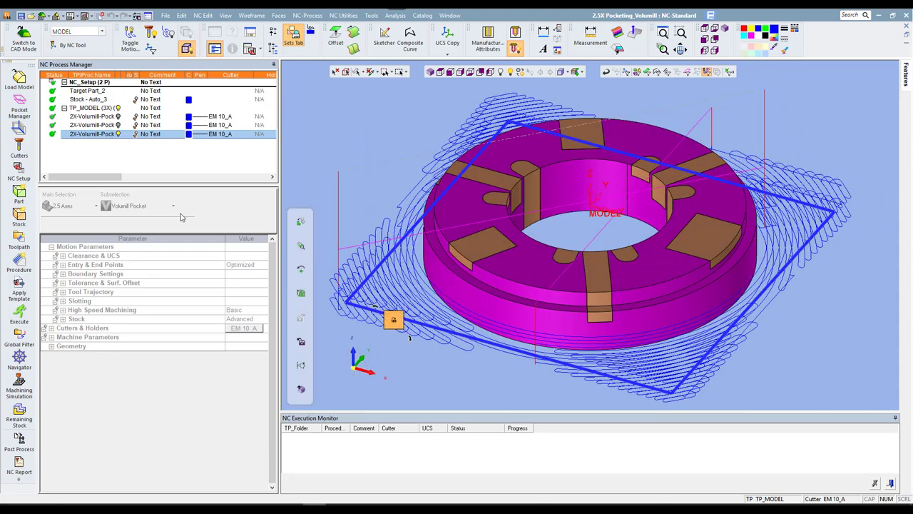
Open the third Volumill pocket, change Down Step to 25, and save and recalculate it
click(103, 138)
double_click(103, 135)
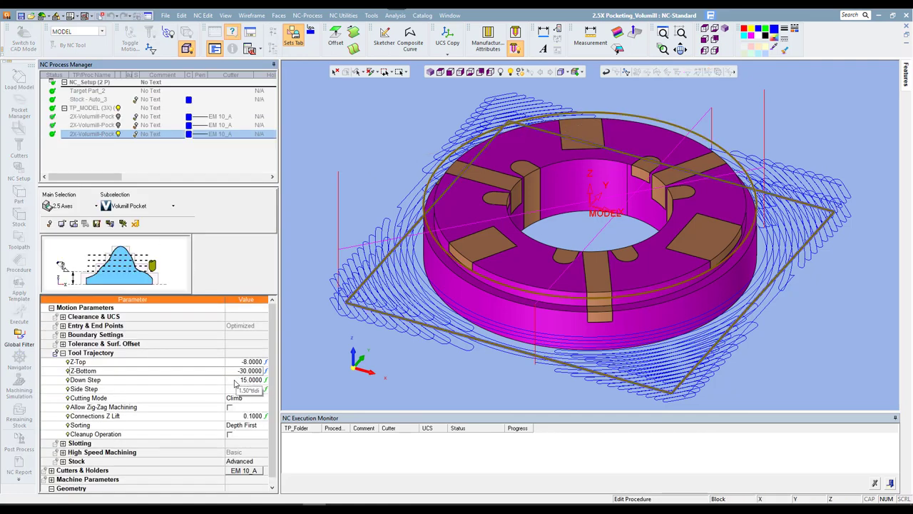
click(236, 381)
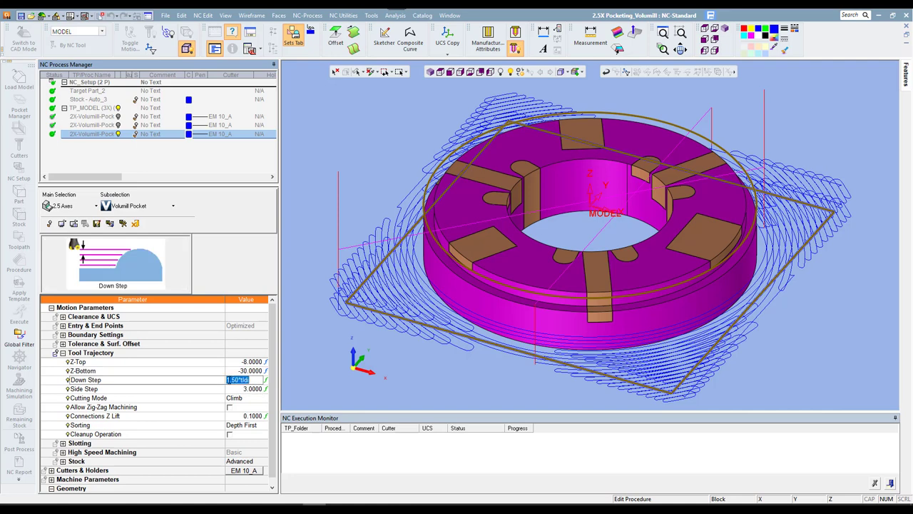
key(Return)
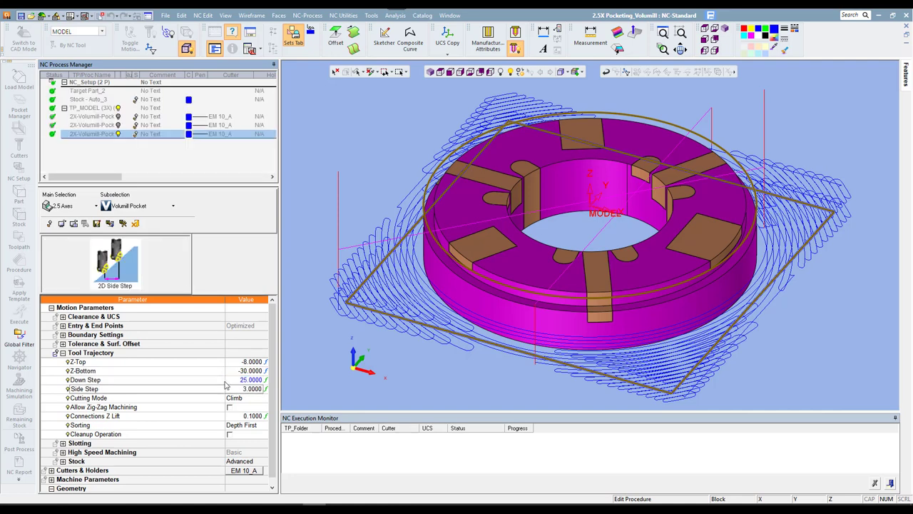
right_click(335, 172)
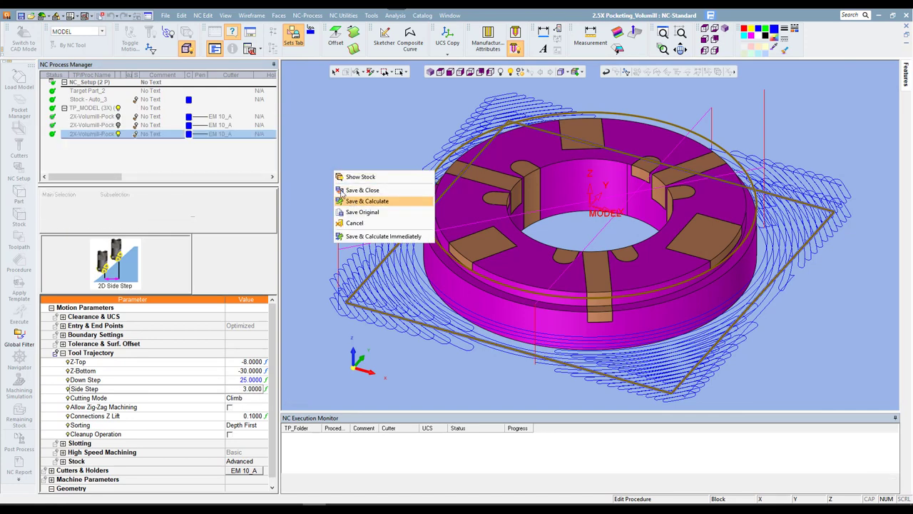
click(342, 199)
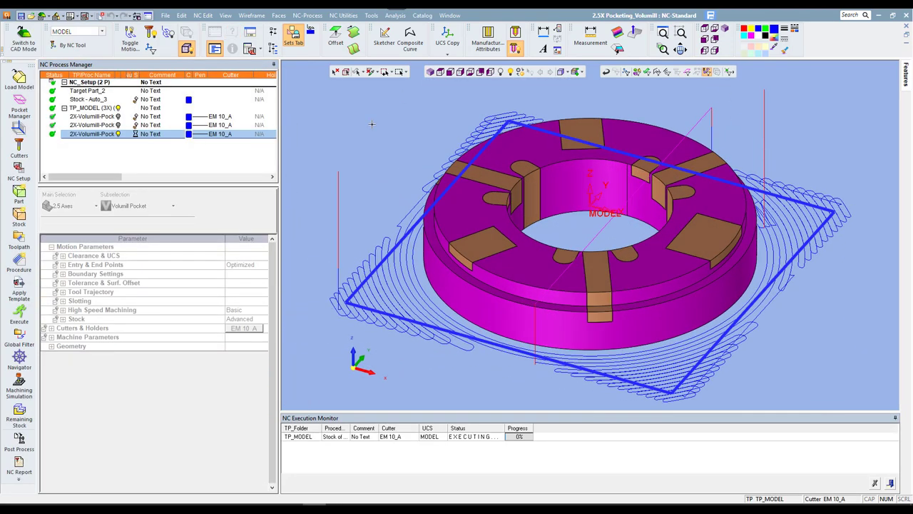
Select TP_MODEL and launch Machining Simulation with all three Volumill pockets loaded
click(91, 108)
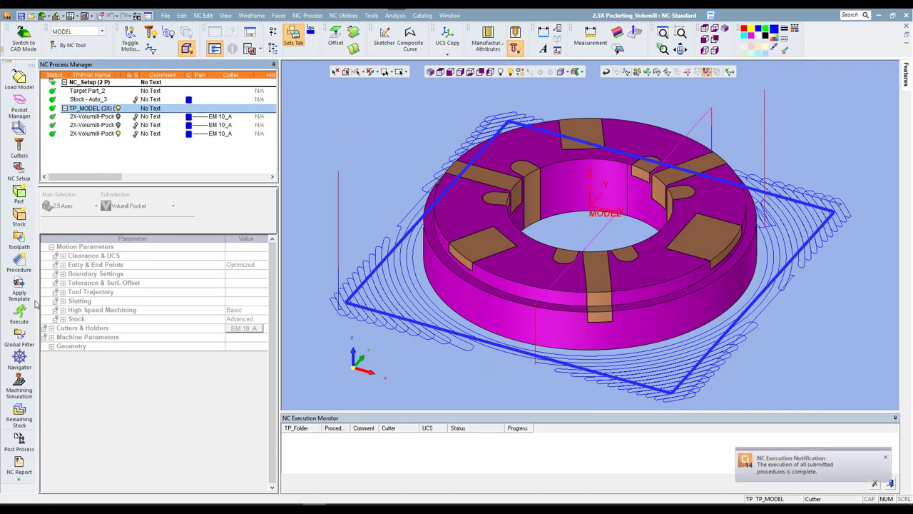
click(19, 386)
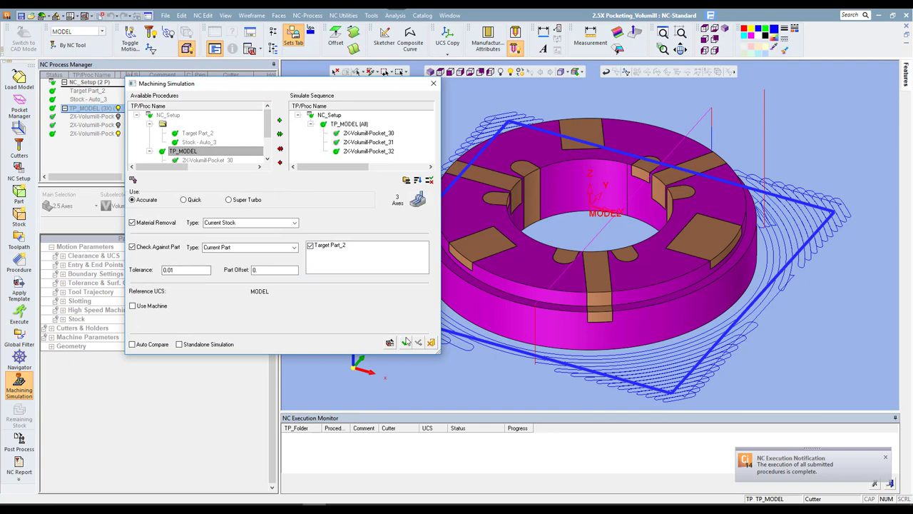
click(406, 341)
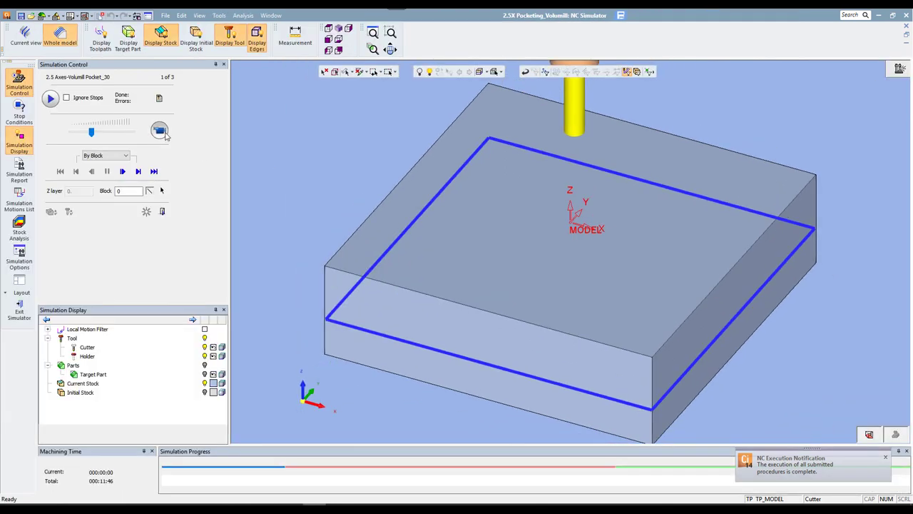
Play the simulation so the tool starts cutting Volumill Pocket_30 into the stock
click(163, 132)
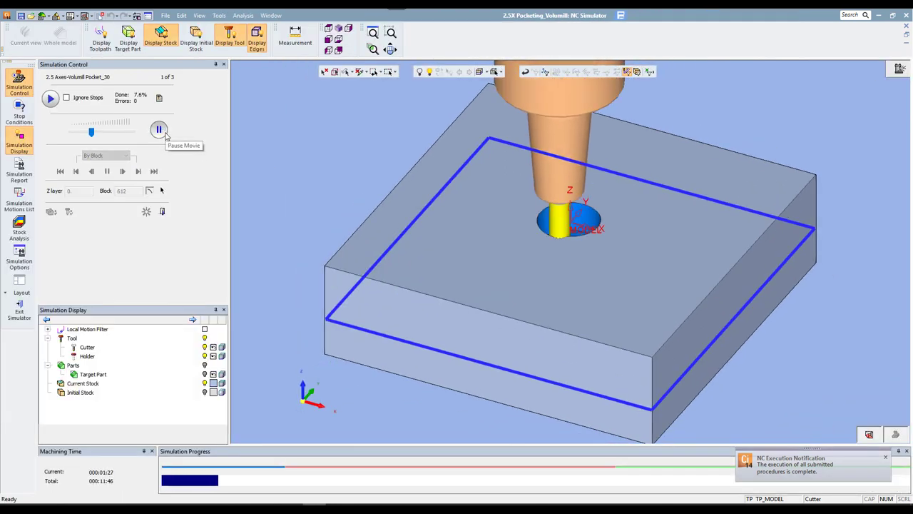